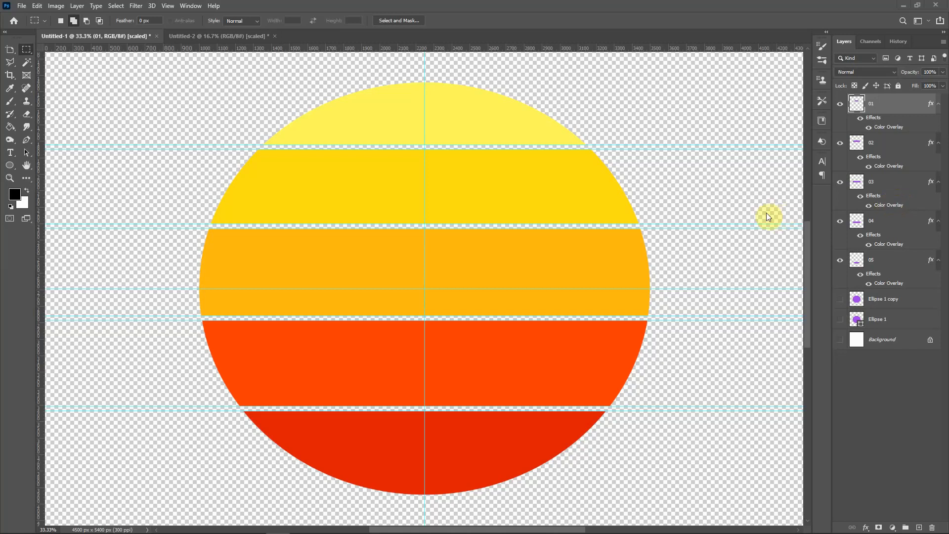
# - In the Untitled-2 document, create a 2500 by 2500 px ellipse on a new layer and center it on the guide intersection
pyautogui.click(200, 36)
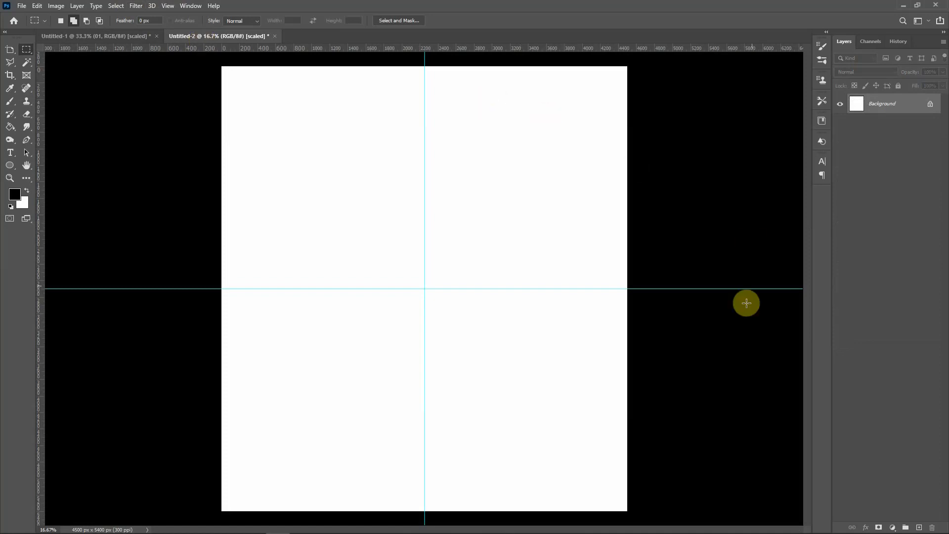
pyautogui.click(919, 528)
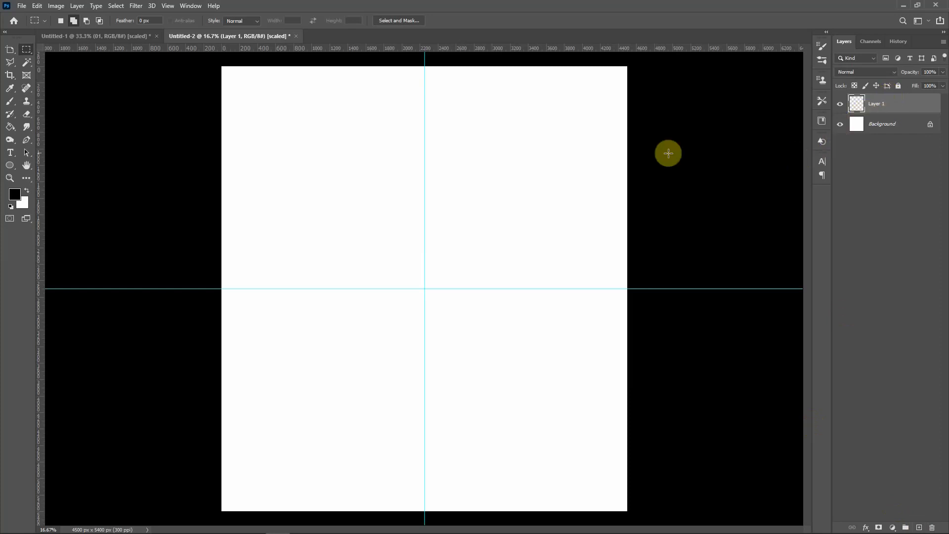
pyautogui.click(9, 168)
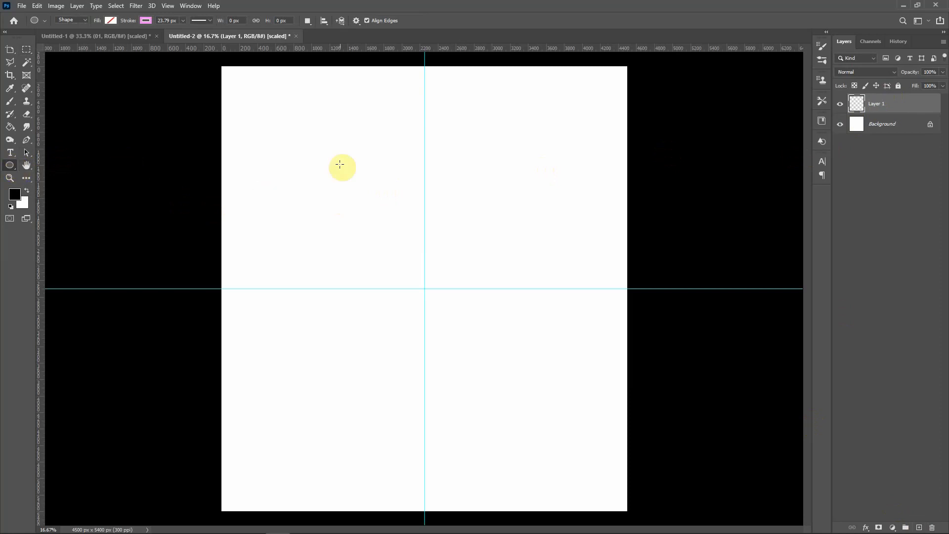
pyautogui.click(322, 186)
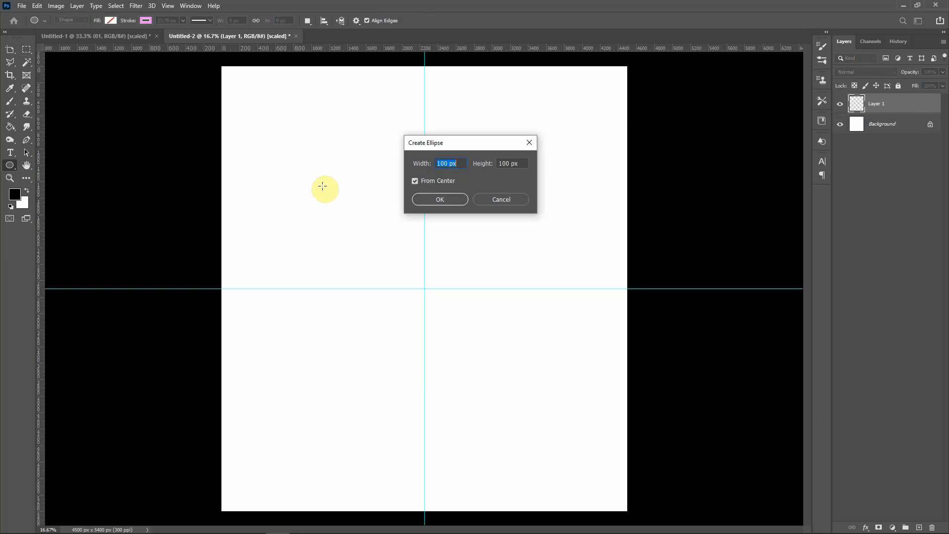
pyautogui.write('2500')
pyautogui.press('Tab')
pyautogui.write('2500')
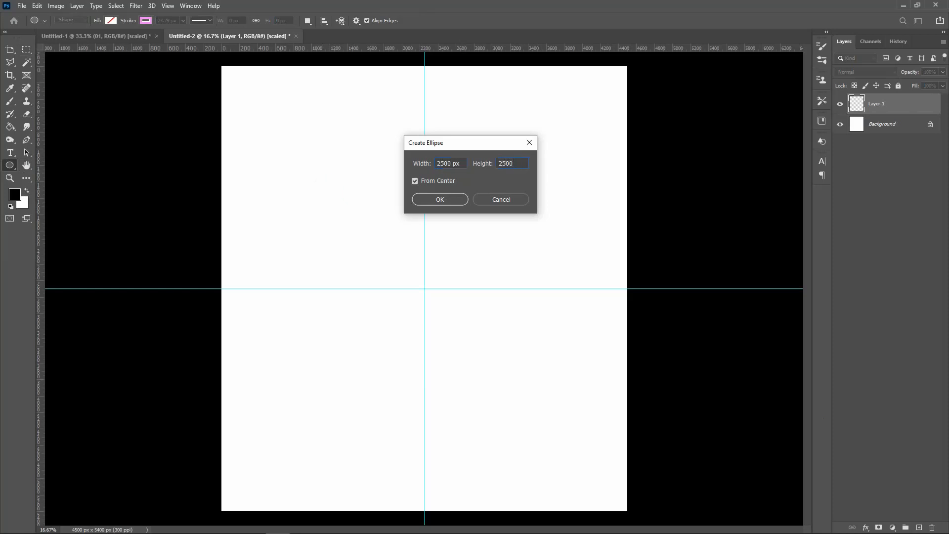
pyautogui.press('Return')
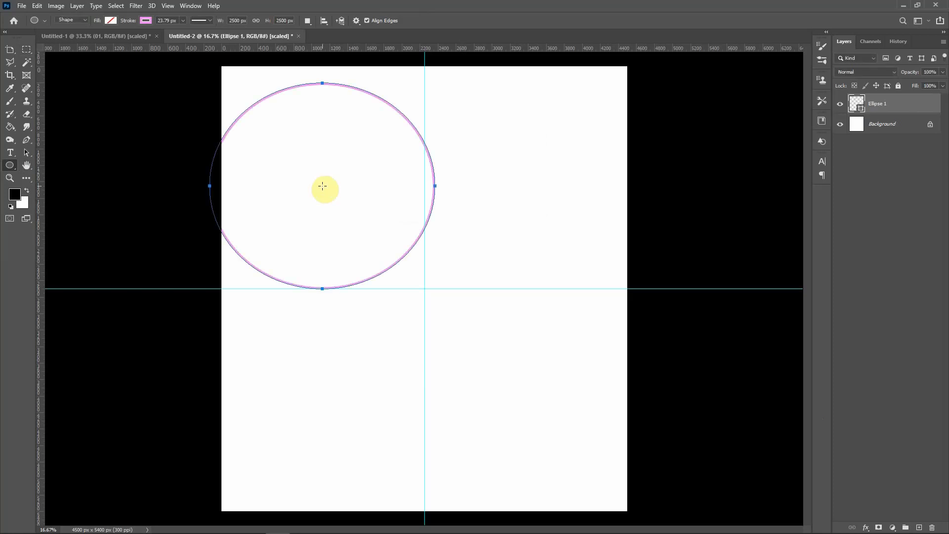
pyautogui.moveTo(10, 49); pyautogui.dragTo(44, 53)
pyautogui.moveTo(293, 141); pyautogui.dragTo(396, 239)
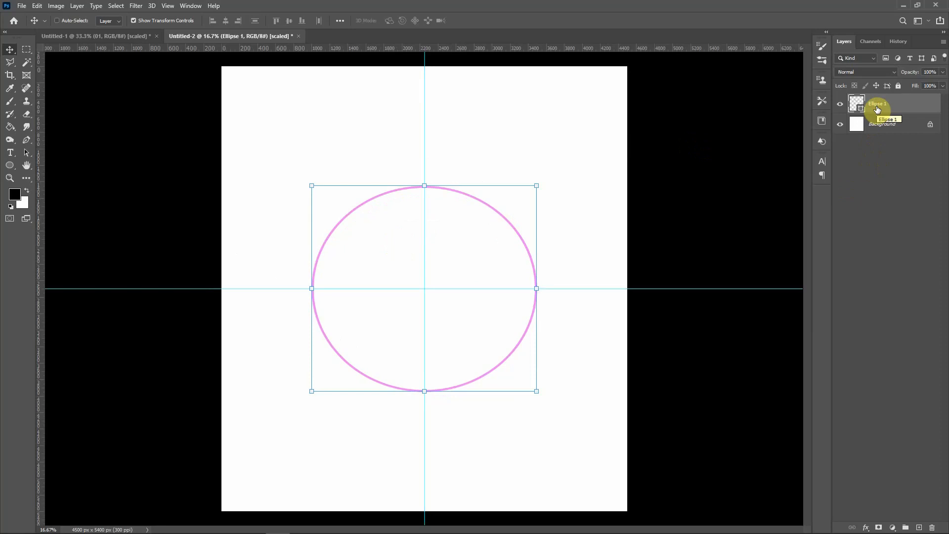
# - Duplicate the Ellipse 1 layer and hide the original
pyautogui.press('ctrl')
pyautogui.hotkey('ctrl', 'j')
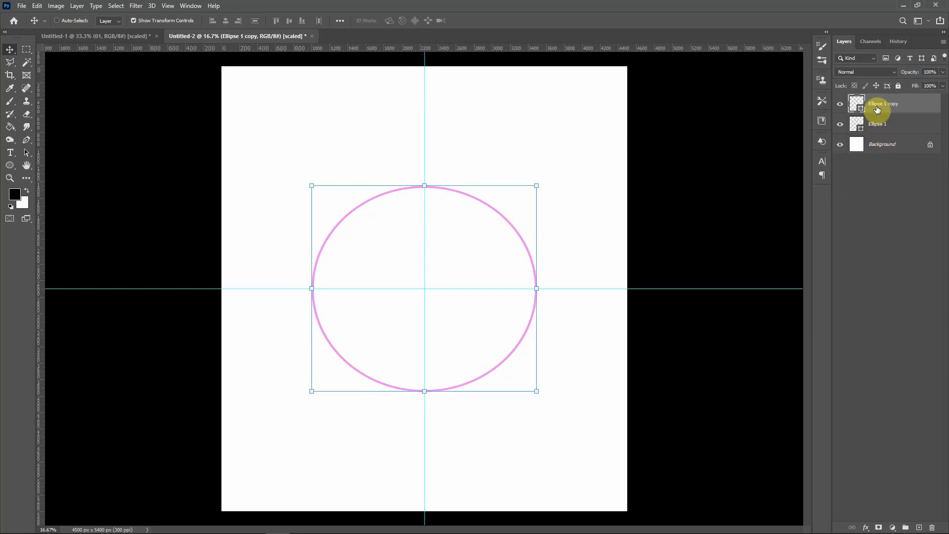
pyautogui.click(841, 125)
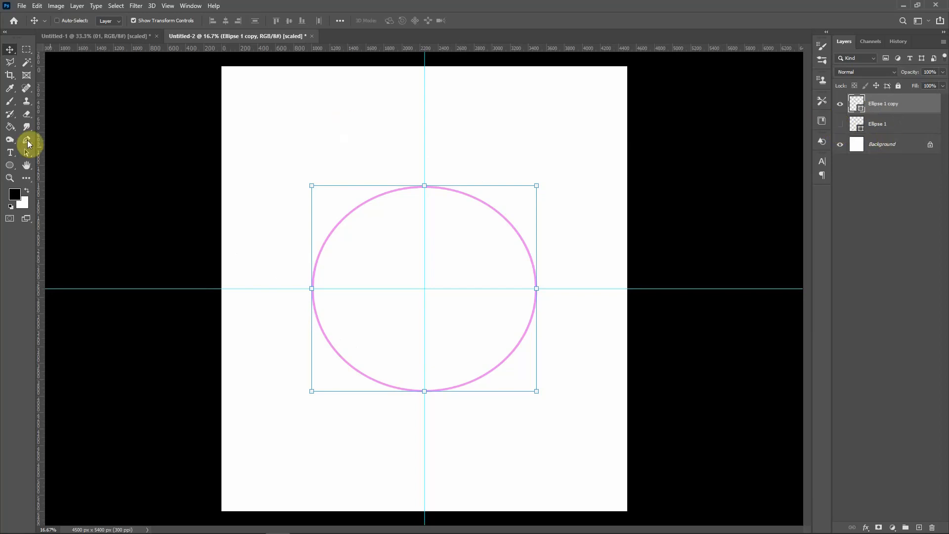
# - Give the duplicated ellipse the recently used purple as fill and remove its stroke
pyautogui.click(11, 166)
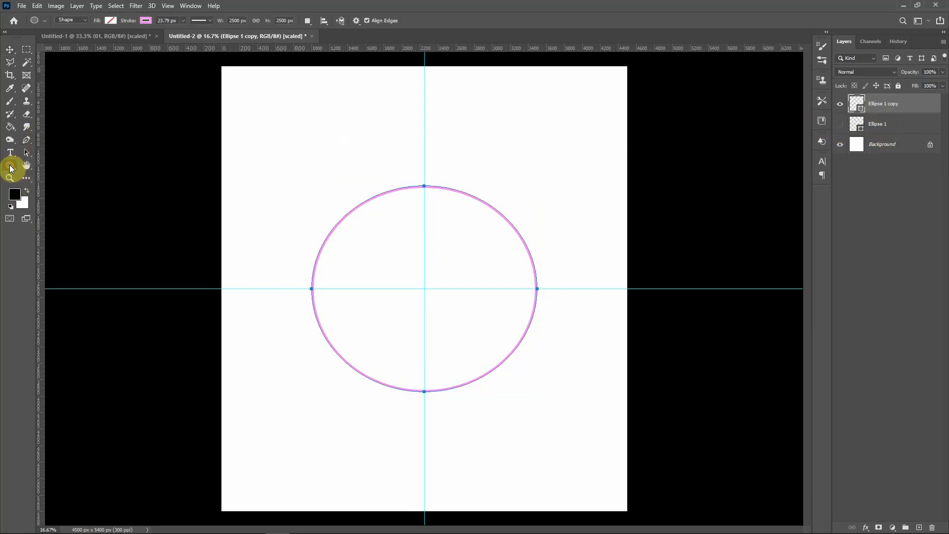
pyautogui.click(110, 20)
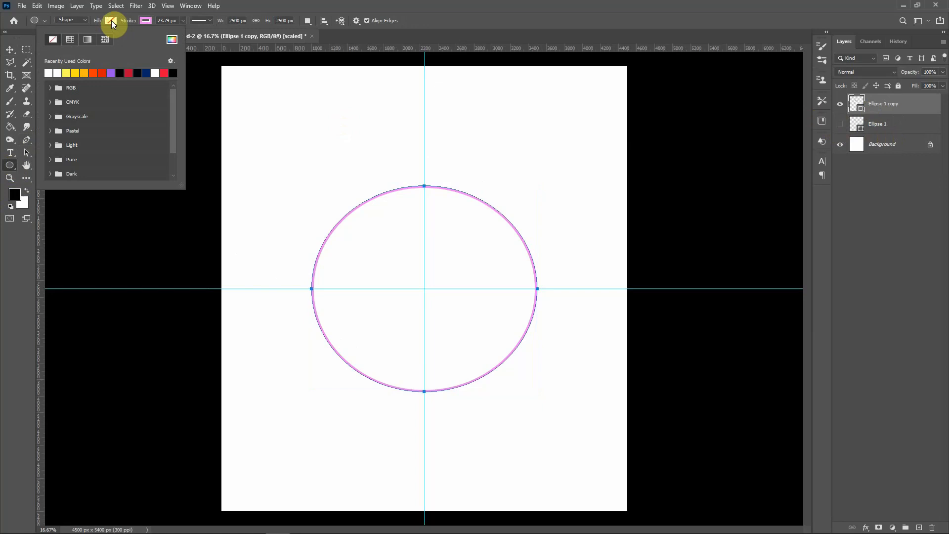
pyautogui.click(112, 73)
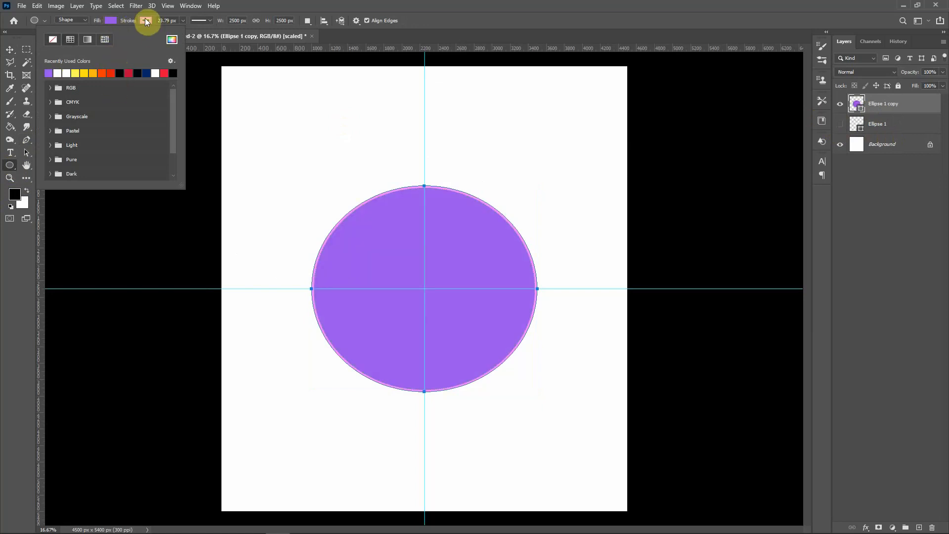
pyautogui.click(145, 20)
pyautogui.click(89, 38)
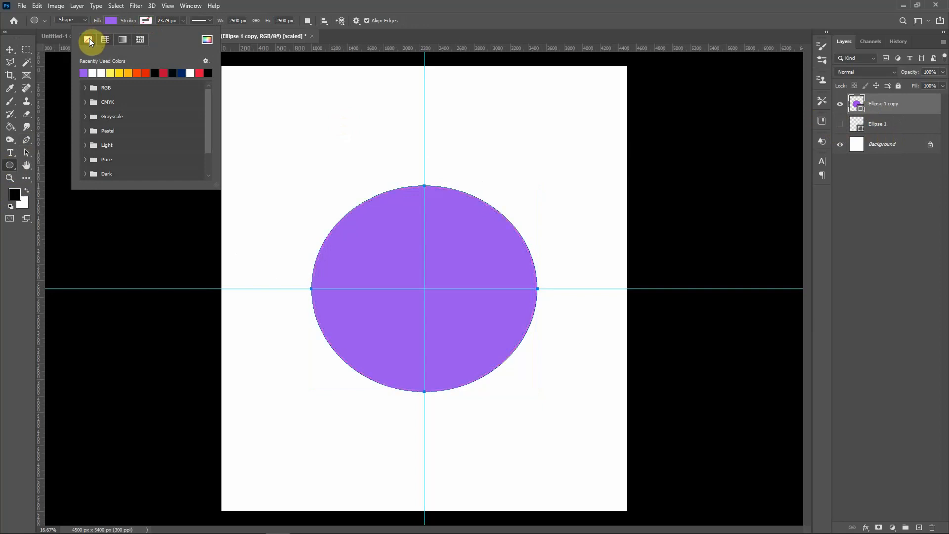
pyautogui.click(196, 255)
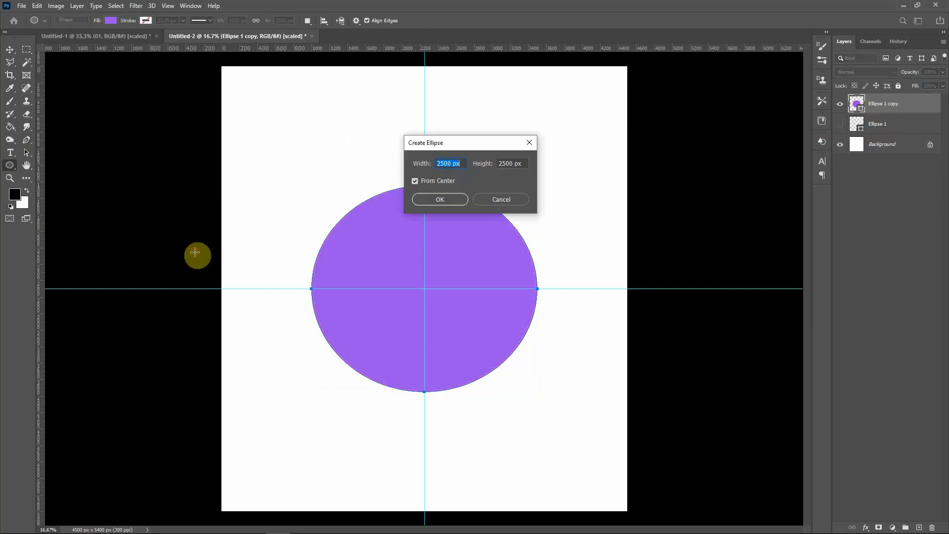
pyautogui.click(486, 202)
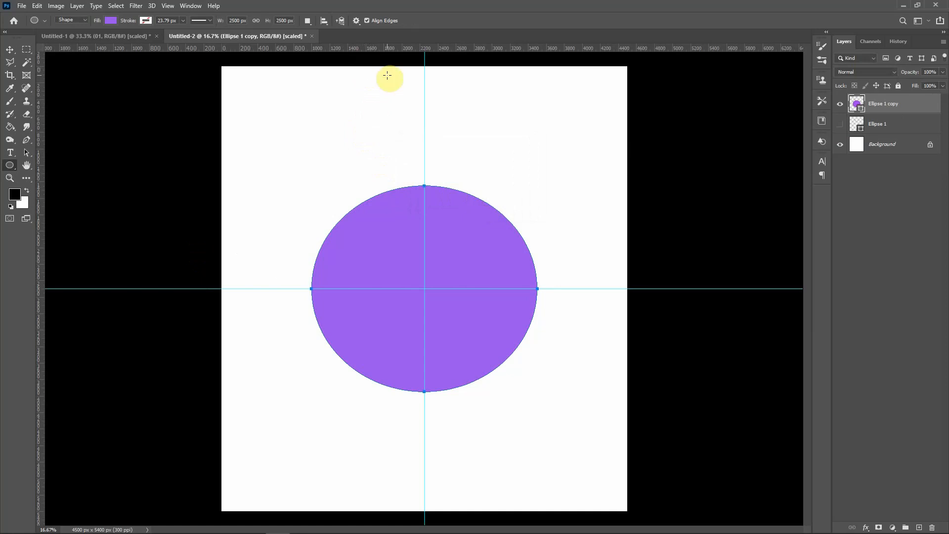
# - Place a horizontal guide from the ruler across the upper part of the circle at about 1740 px
pyautogui.hotkey('ctrl', '+')
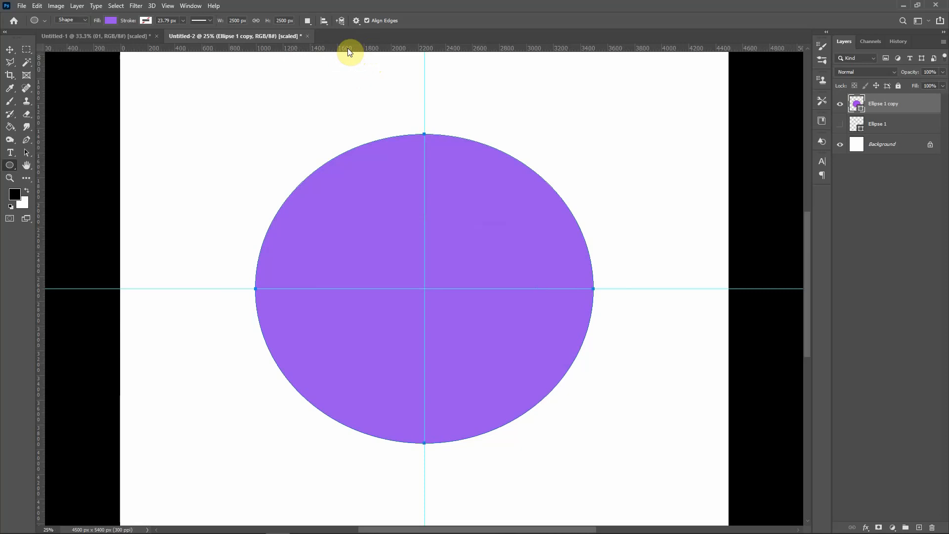
pyautogui.hotkey('ctrl', 'r')
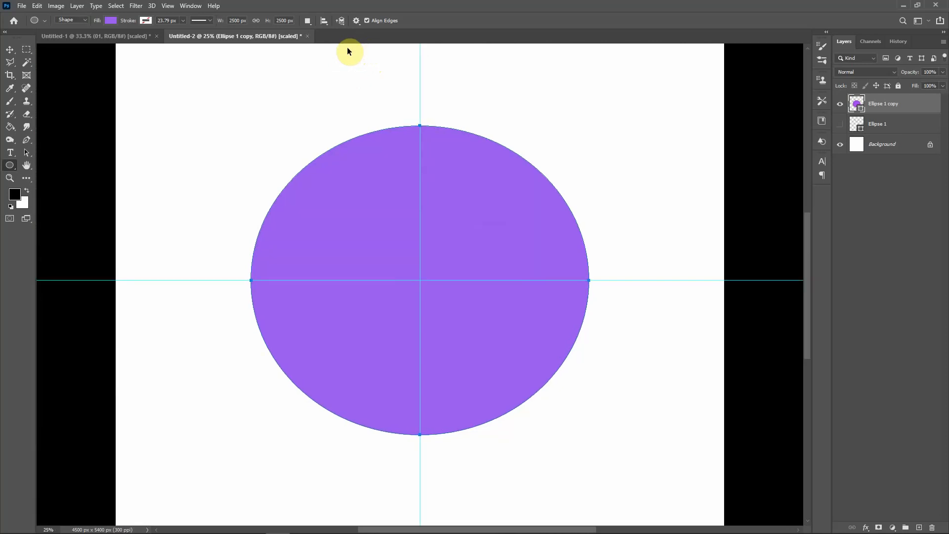
pyautogui.hotkey('ctrl', 'r')
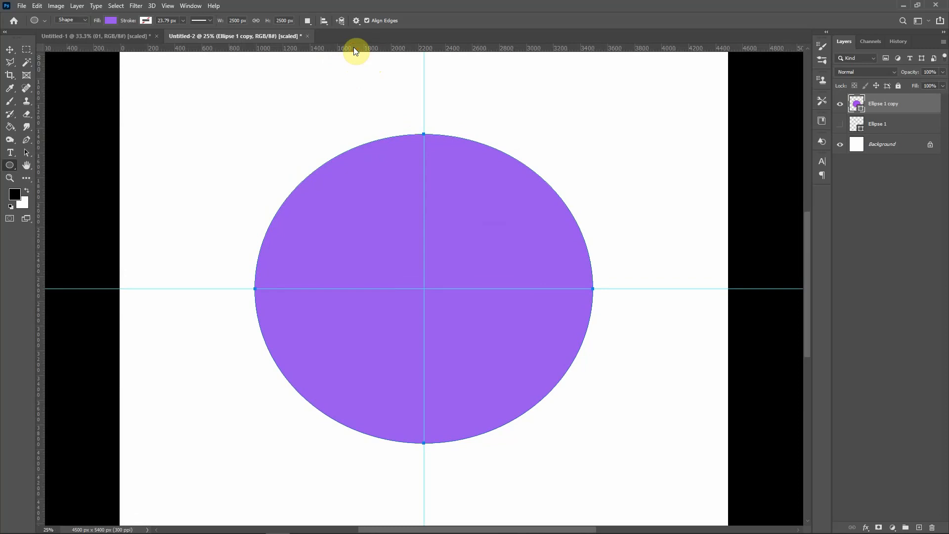
pyautogui.moveTo(354, 49); pyautogui.dragTo(377, 170)
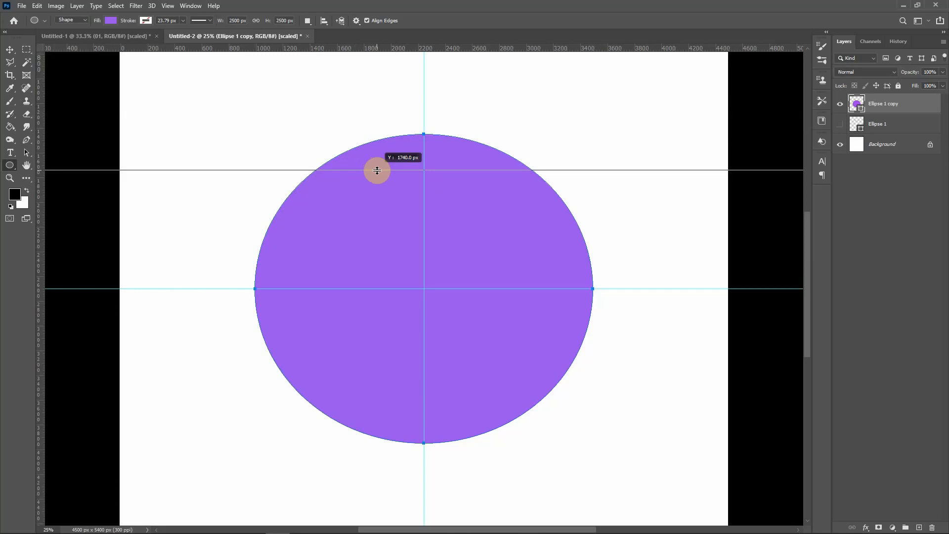
pyautogui.moveTo(377, 170); pyautogui.dragTo(377, 170)
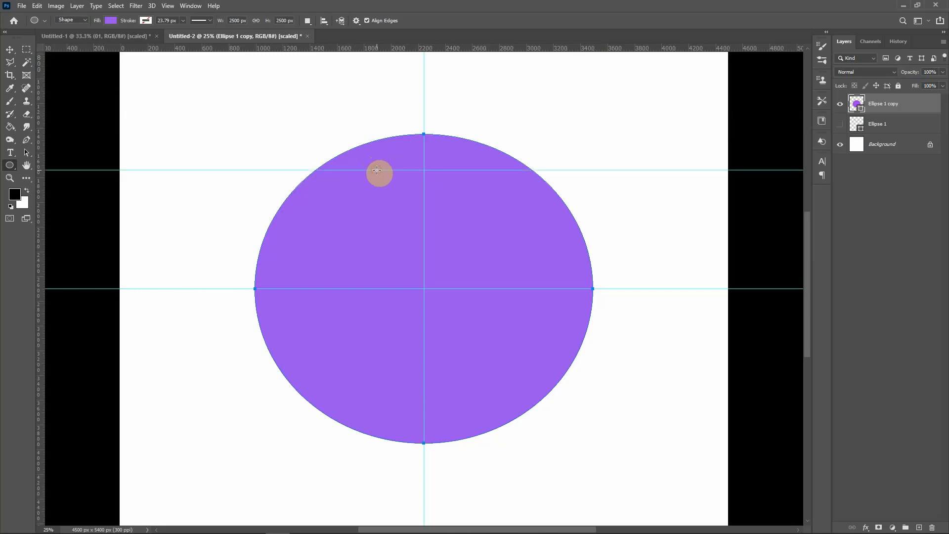
# - Add a new horizontal guide at exactly 1770 px
pyautogui.click(168, 7)
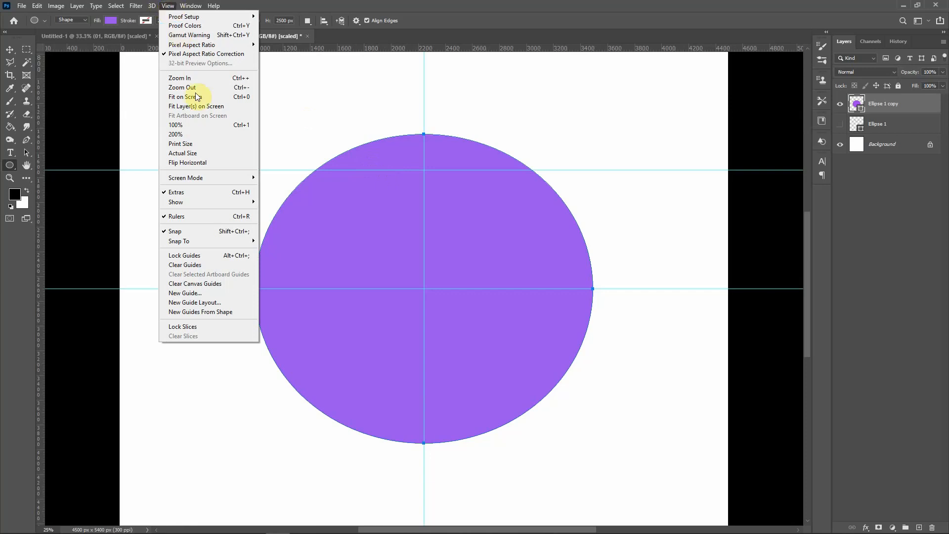
pyautogui.click(212, 293)
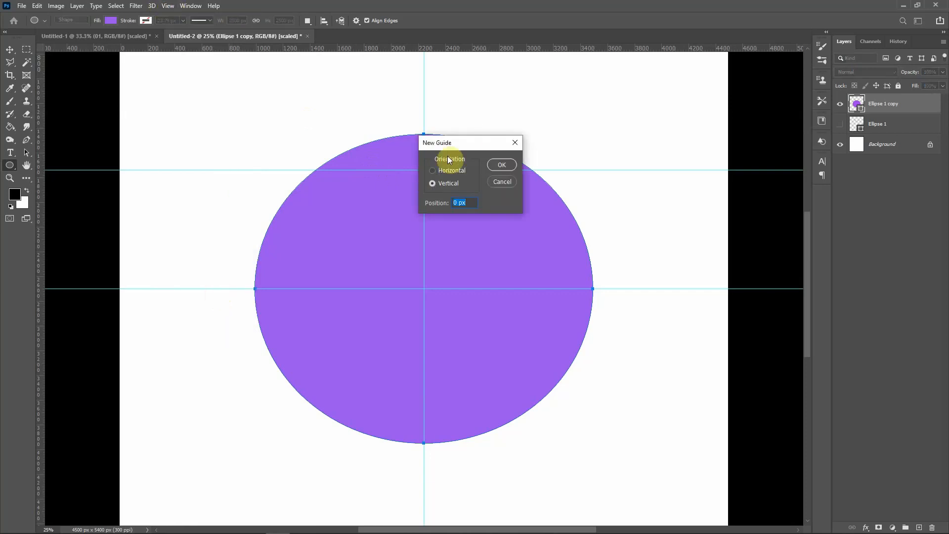
pyautogui.click(431, 170)
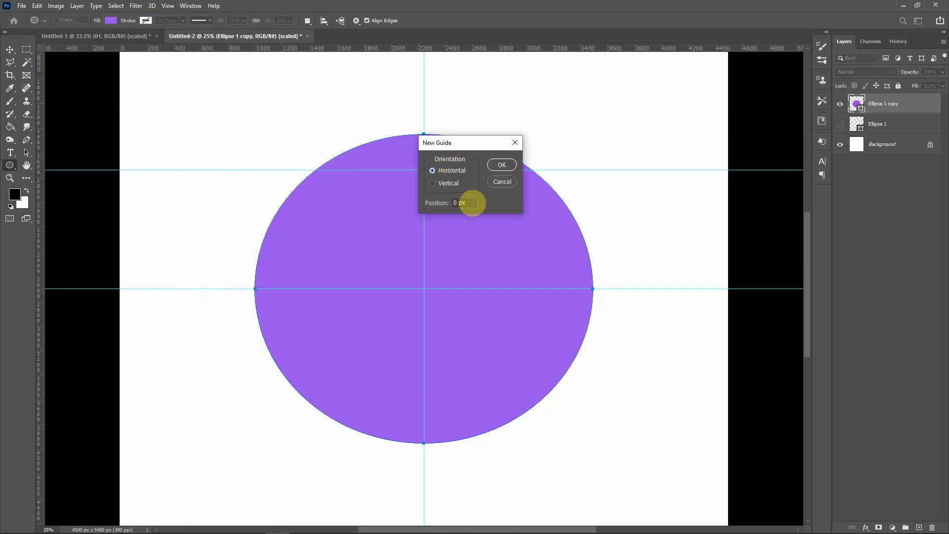
pyautogui.write('17')
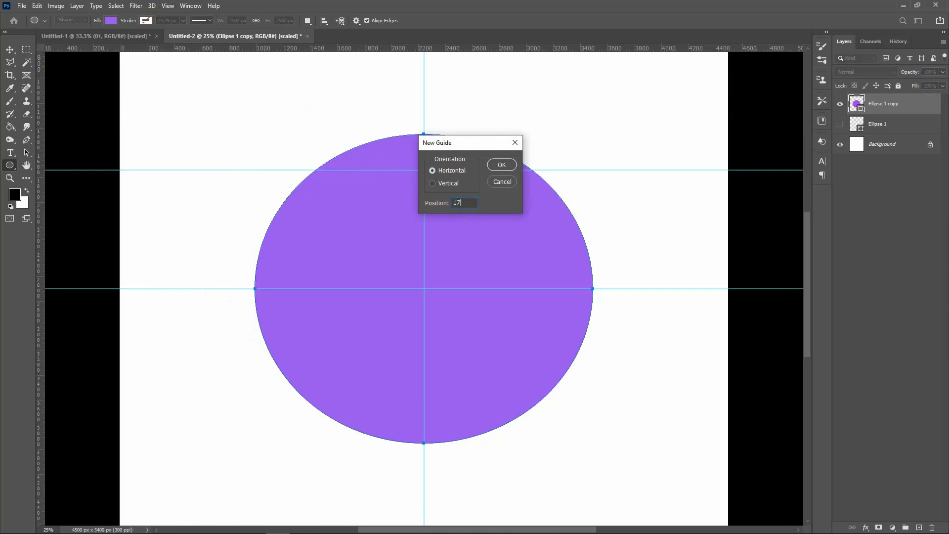
pyautogui.write('70')
pyautogui.press('Return')
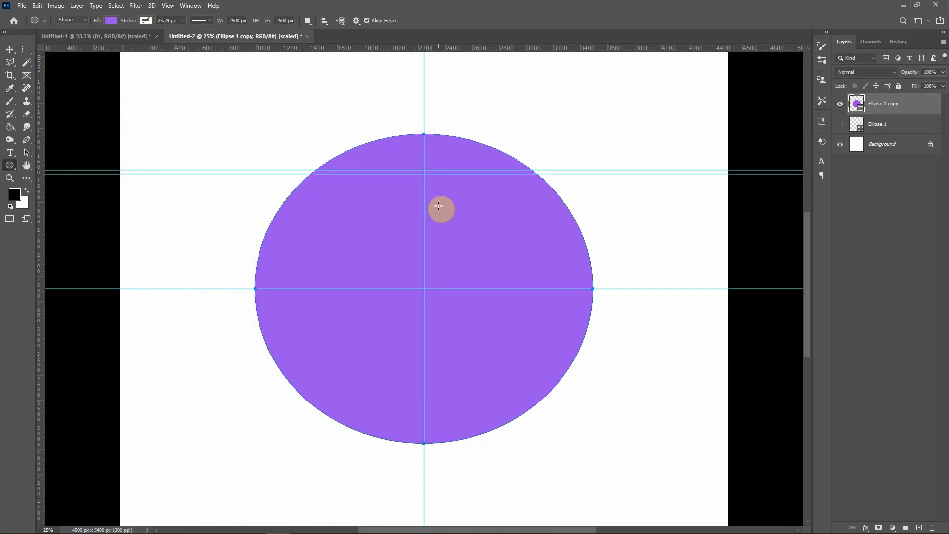
# - Place a second pair of horizontal guides above the circle's center, one at about 2230 px and one at 2265 px
pyautogui.hotkey('ctrl', '+')
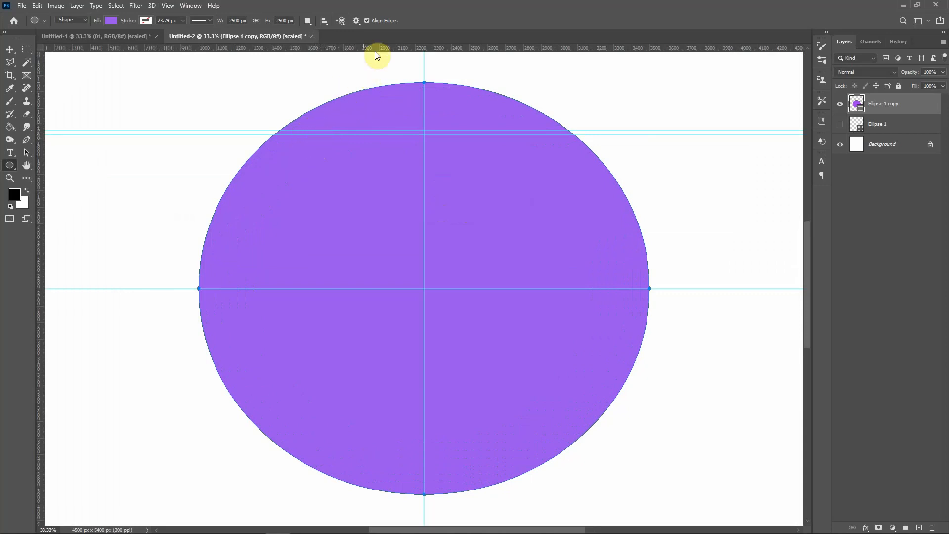
pyautogui.moveTo(383, 48); pyautogui.dragTo(400, 212)
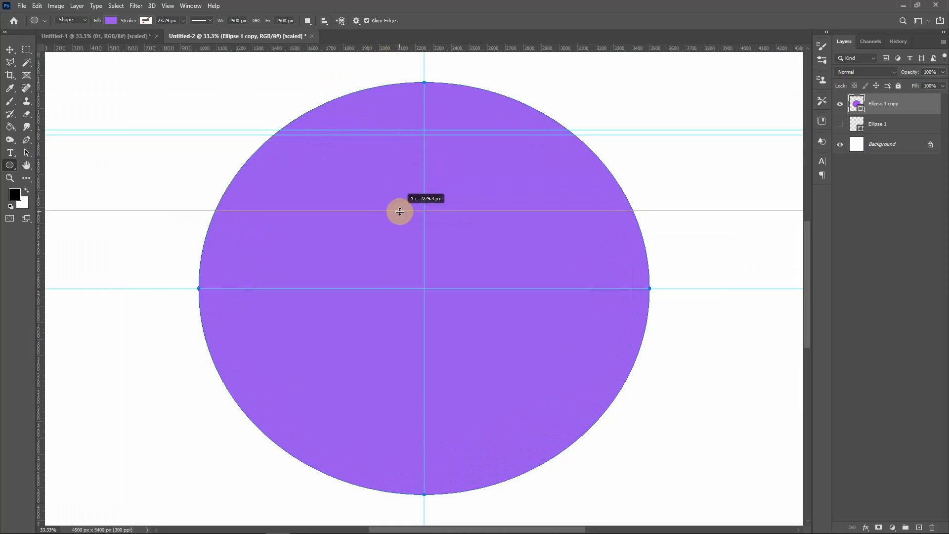
pyautogui.moveTo(400, 212); pyautogui.dragTo(400, 212)
pyautogui.click(168, 6)
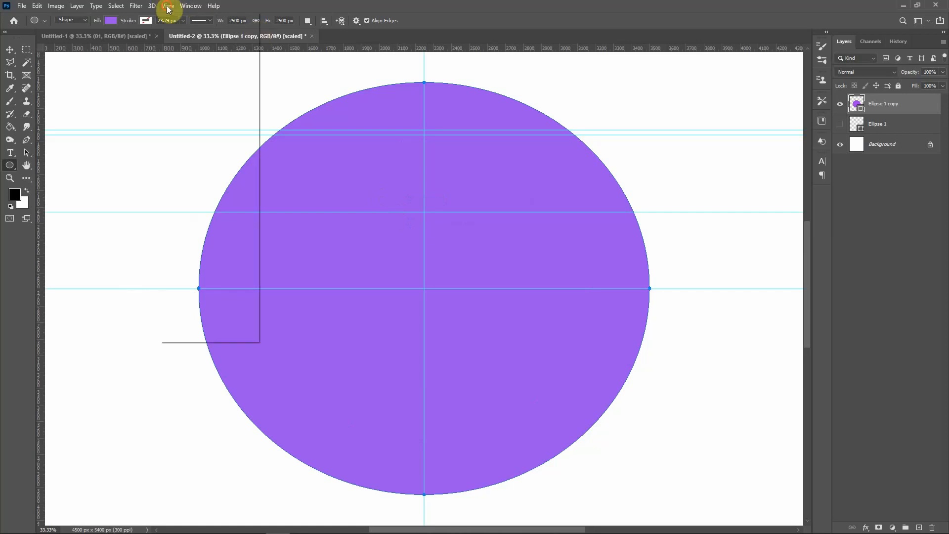
pyautogui.click(211, 293)
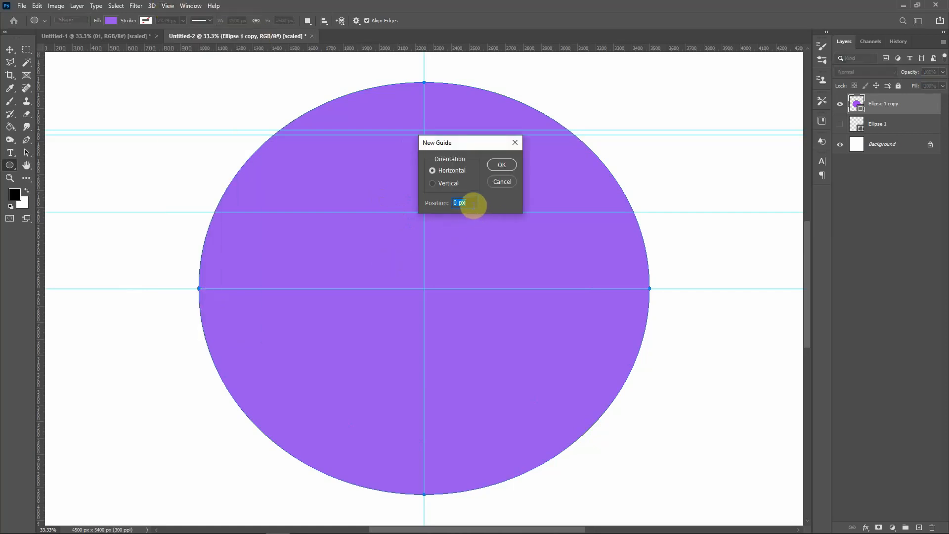
pyautogui.write('2265')
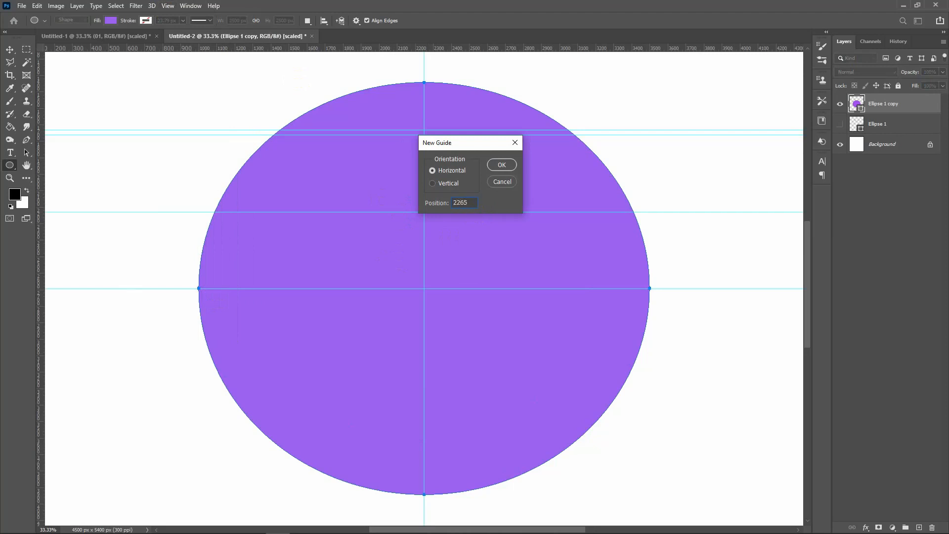
pyautogui.press('Return')
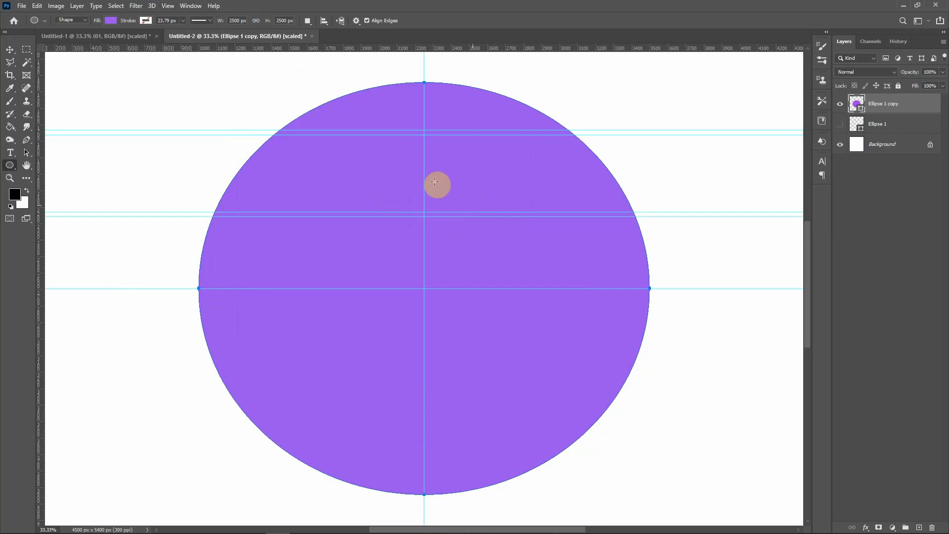
# - Place a third pair of horizontal guides below the circle's center, one freehand and the one beneath it at 2930 px
pyautogui.moveTo(381, 49); pyautogui.dragTo(425, 322)
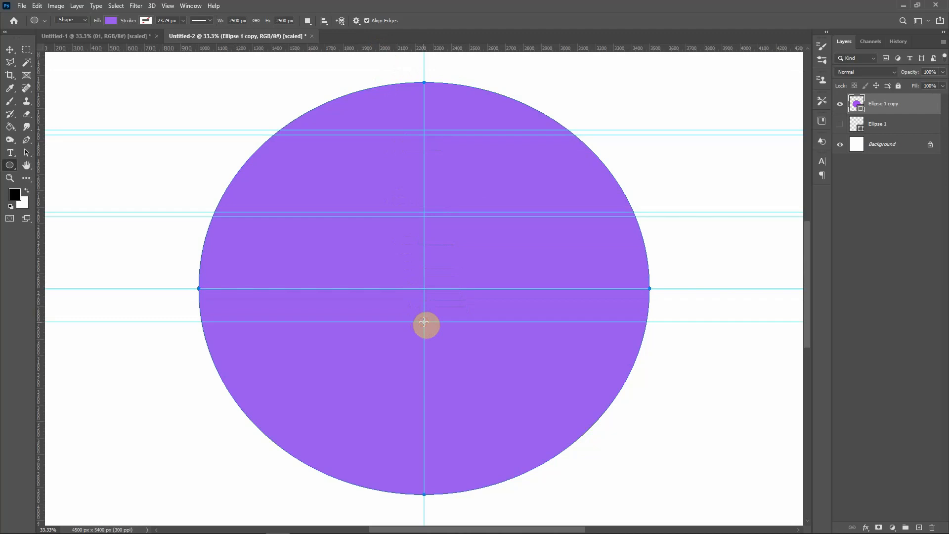
pyautogui.click(167, 6)
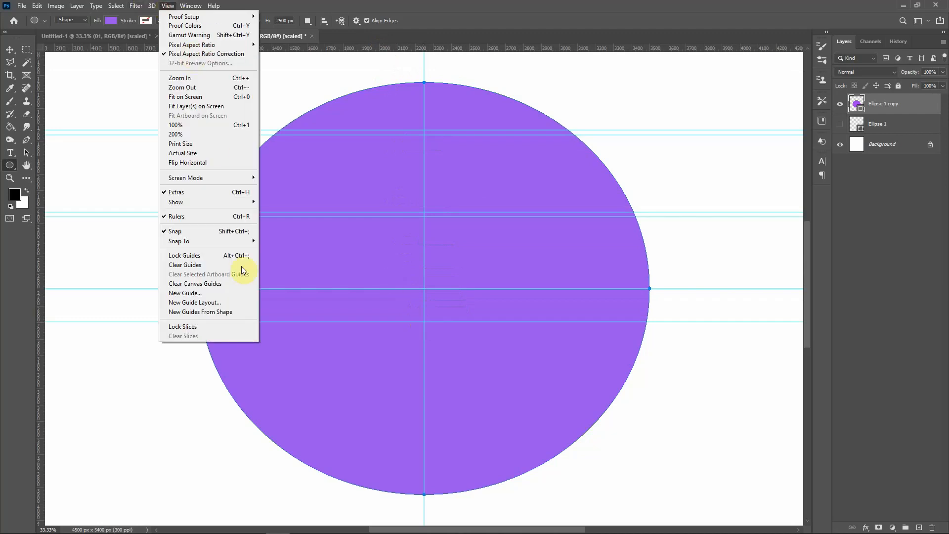
pyautogui.click(229, 294)
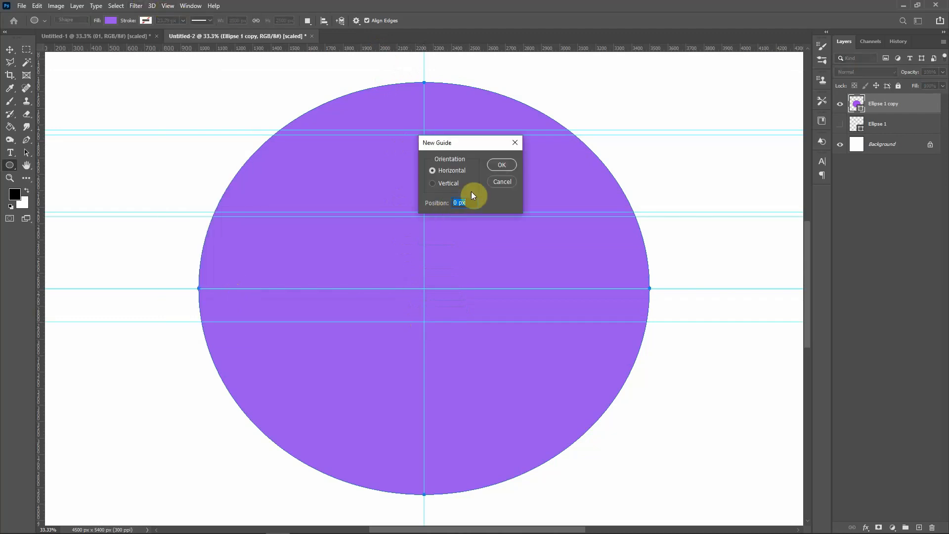
pyautogui.write('2930')
pyautogui.press('Return')
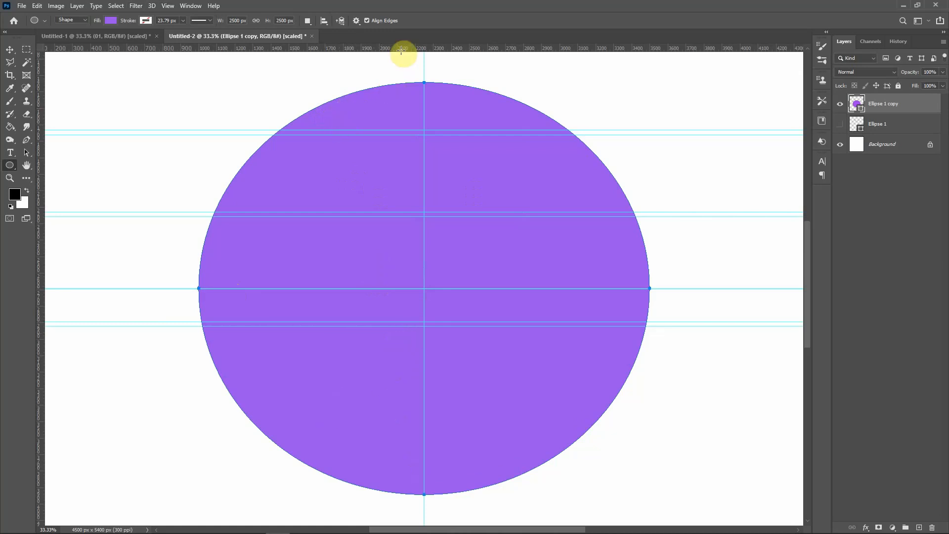
# - Place a fourth pair of horizontal guides across the lower part of the circle, one freehand and a new one just beneath it
pyautogui.moveTo(416, 49); pyautogui.dragTo(503, 431)
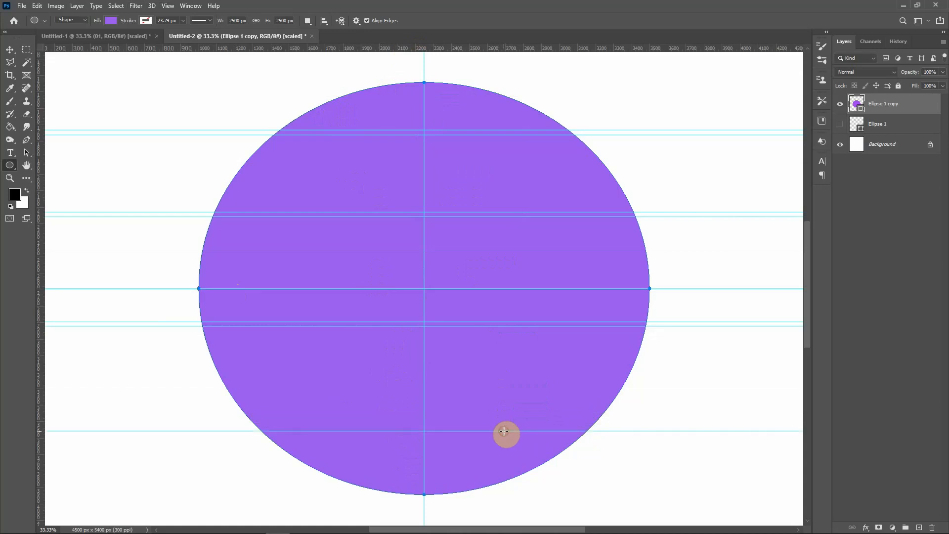
pyautogui.click(166, 6)
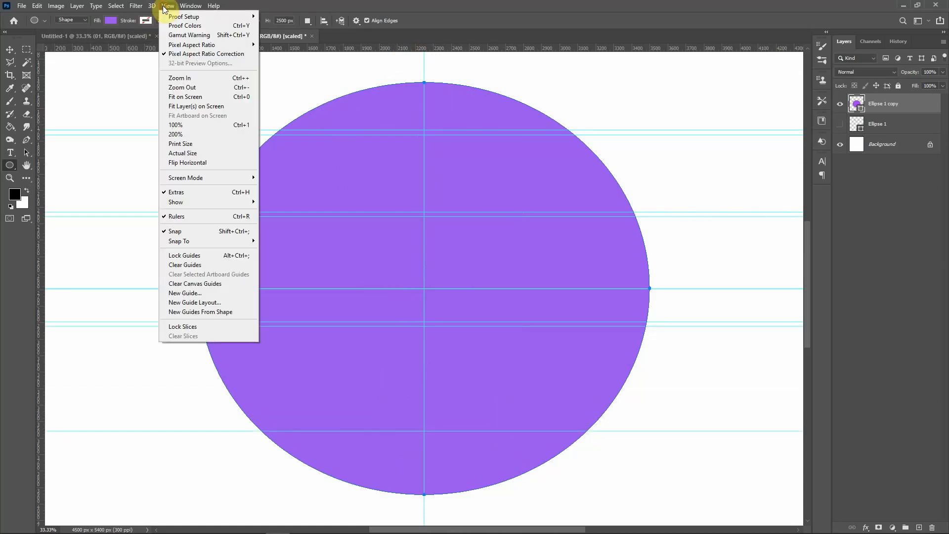
pyautogui.click(212, 294)
pyautogui.write('35')
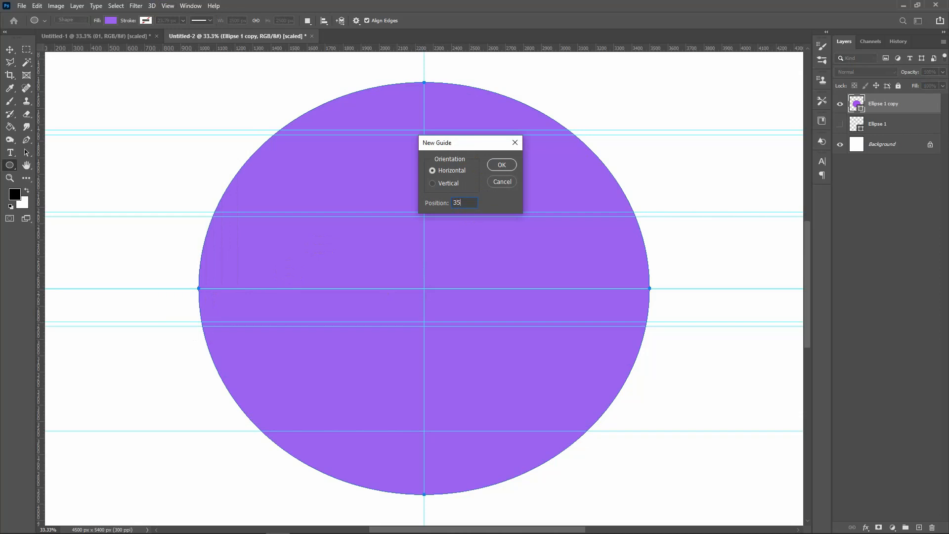
pyautogui.press('Return')
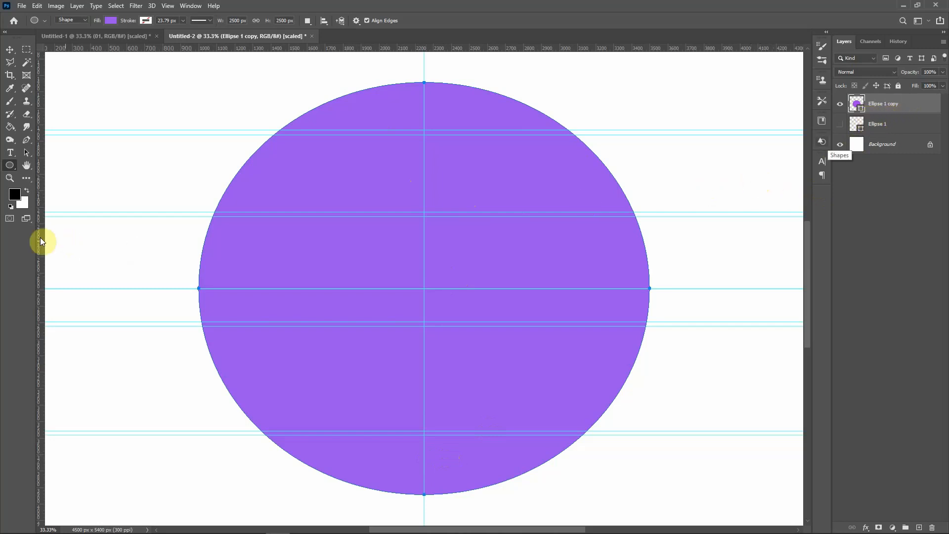
# - Rasterize the Ellipse 1 copy layer so that parts of the circle can be cut out with marquee selections
pyautogui.click(28, 54)
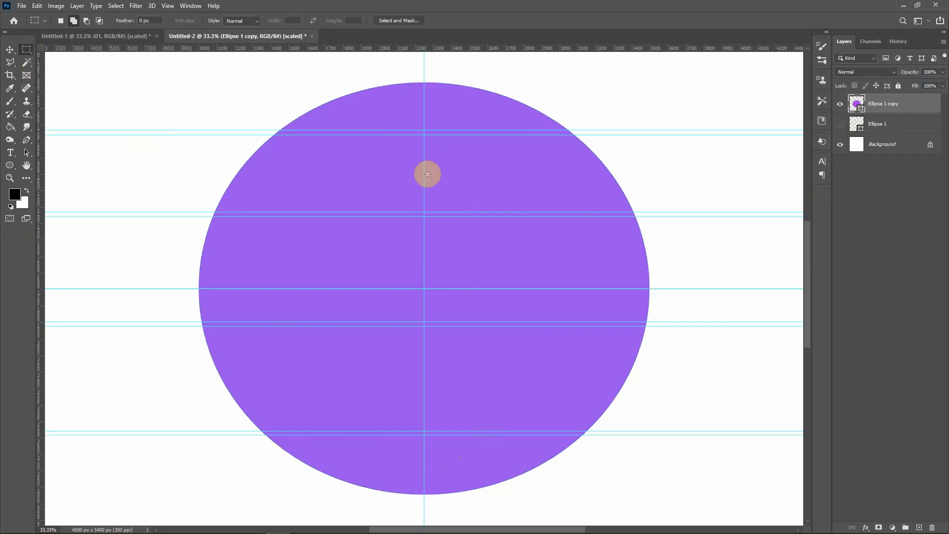
pyautogui.rightClick(873, 106)
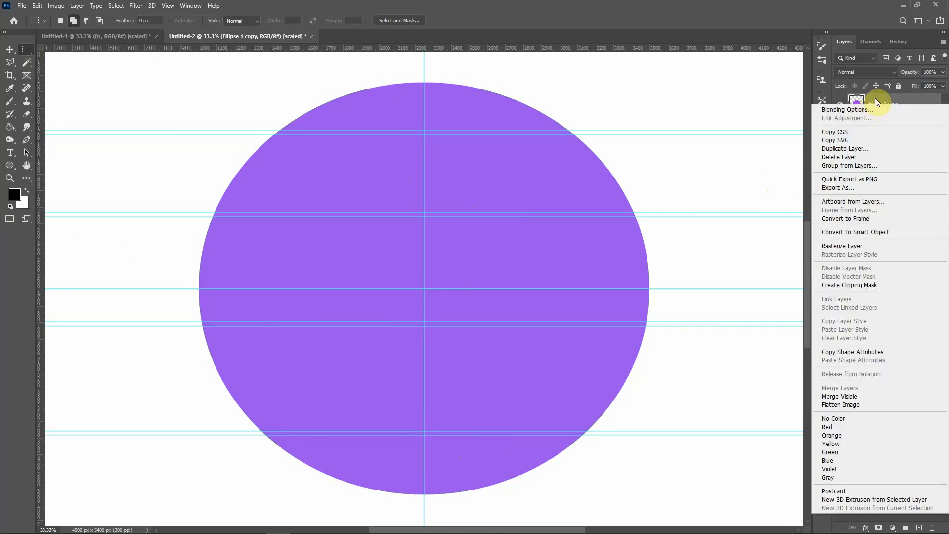
pyautogui.click(856, 250)
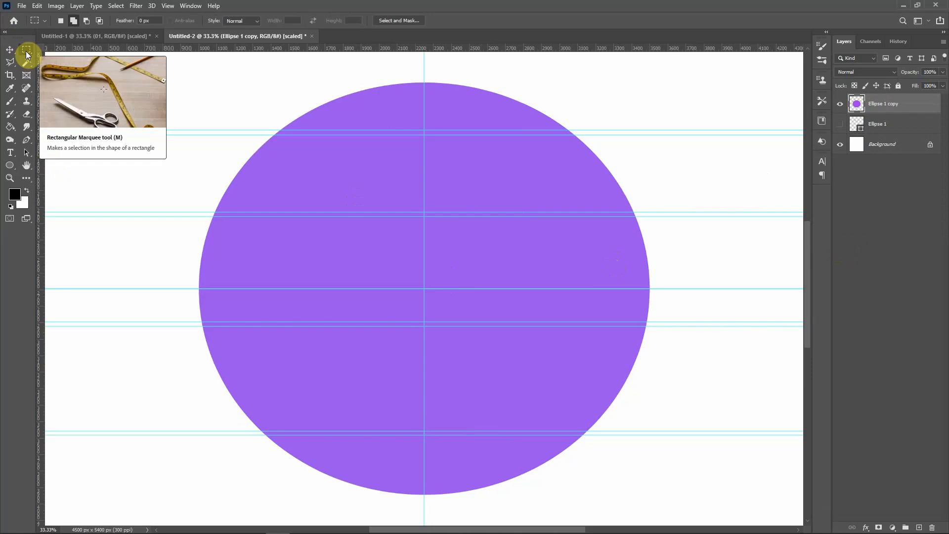
# - Select the four thin strips between the guide pairs as one combined rectangular selection, delete them from the circle and deselect
pyautogui.click(74, 20)
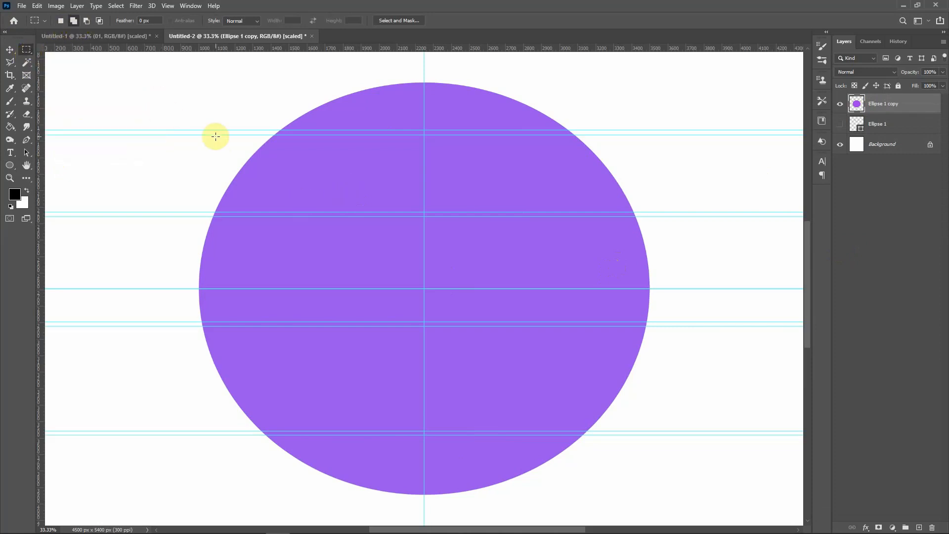
pyautogui.moveTo(200, 131); pyautogui.dragTo(620, 138)
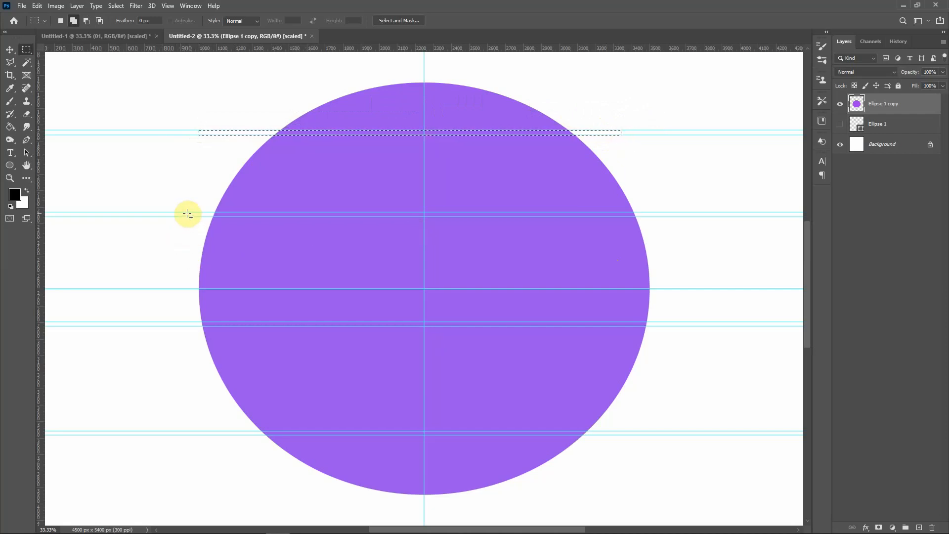
pyautogui.moveTo(186, 212); pyautogui.dragTo(651, 217)
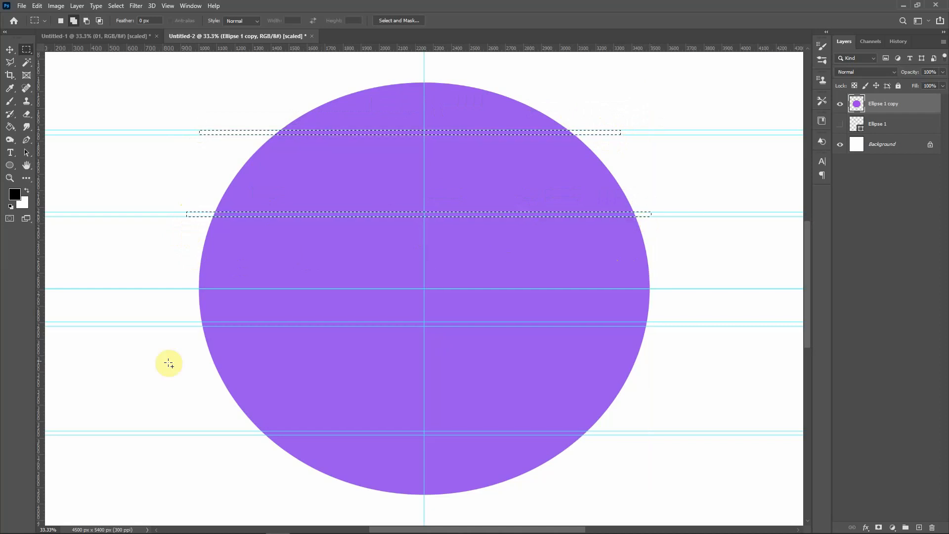
pyautogui.moveTo(181, 324); pyautogui.dragTo(660, 326)
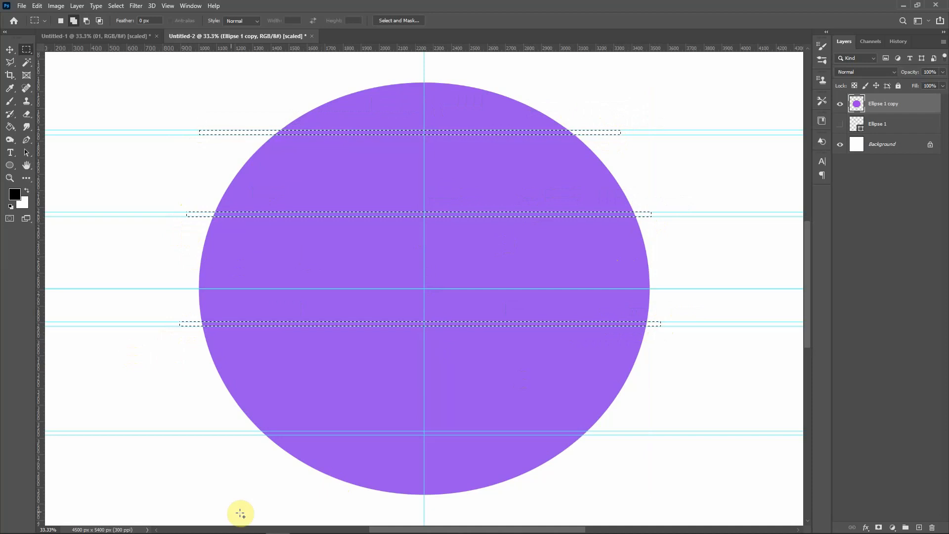
pyautogui.moveTo(239, 432); pyautogui.dragTo(613, 434)
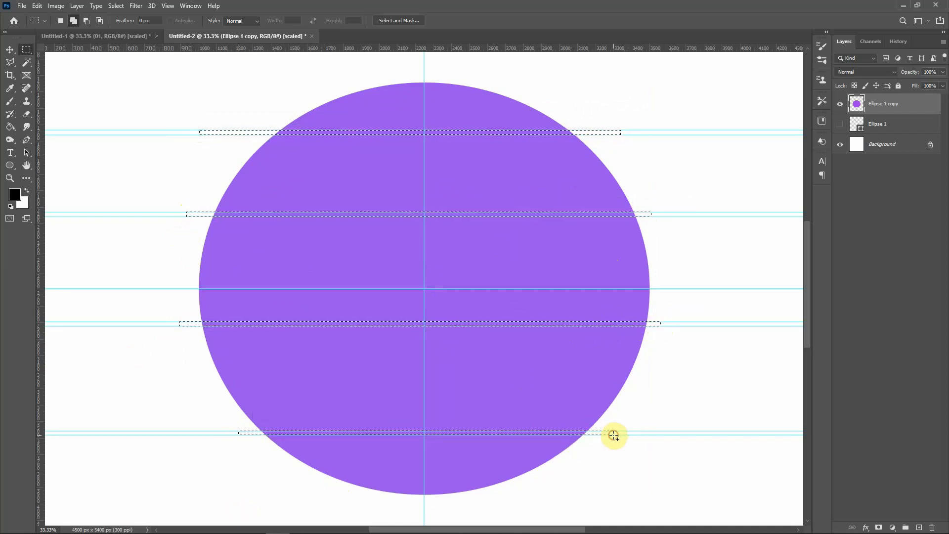
pyautogui.press('Delete')
pyautogui.click(617, 445)
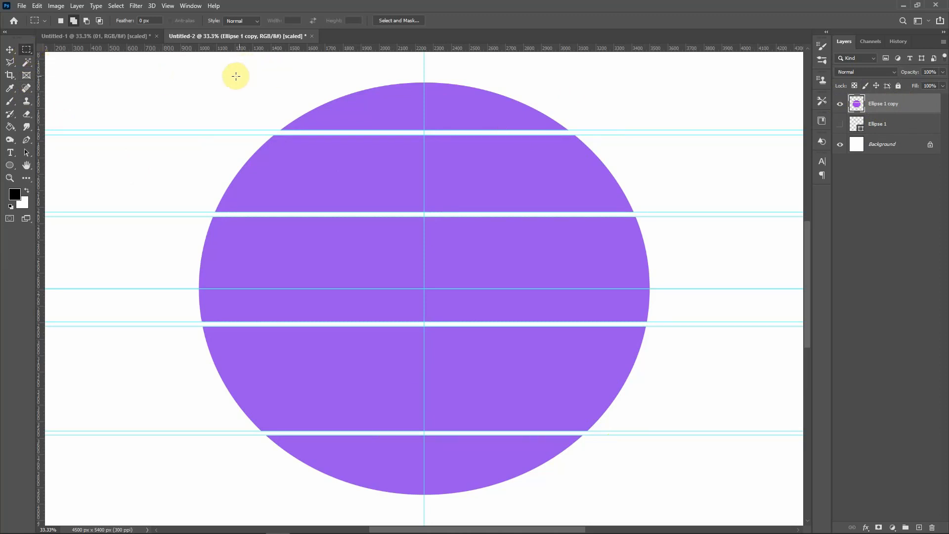
# - Copy the circle's topmost band to a new layer and name it 01
pyautogui.moveTo(221, 61); pyautogui.dragTo(651, 131)
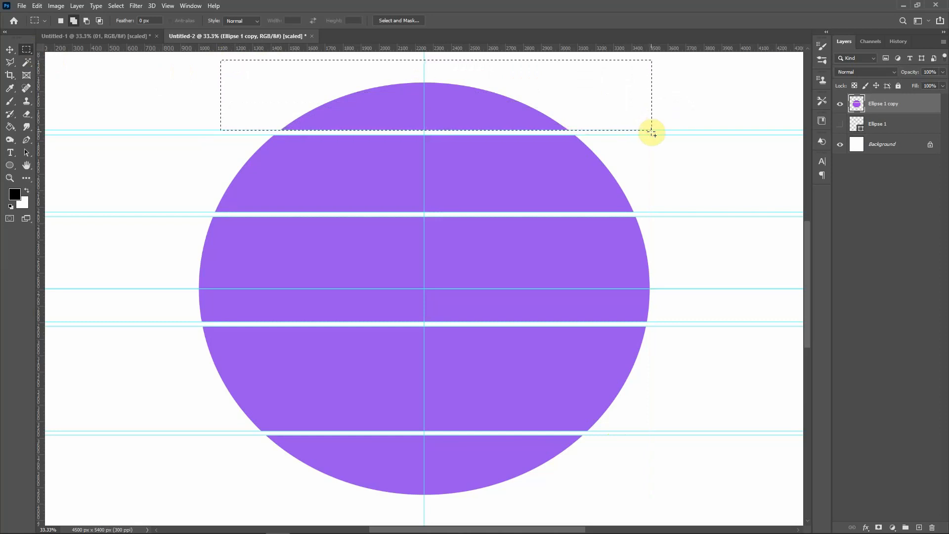
pyautogui.hotkey('ctrl', 'j')
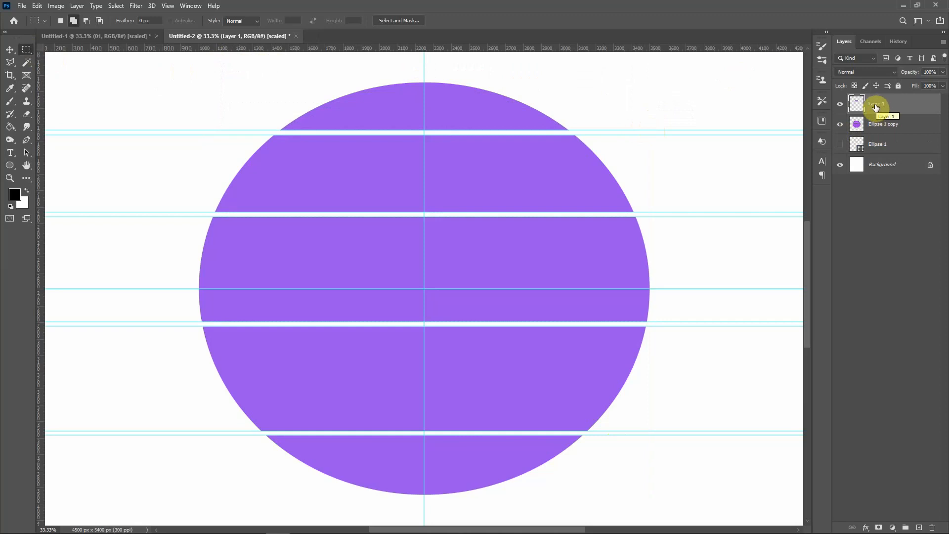
pyautogui.doubleClick(876, 104)
pyautogui.write('01')
pyautogui.press('Return')
# - Copy the second band from the top of Ellipse 1 copy to a new layer named 02
pyautogui.click(879, 125)
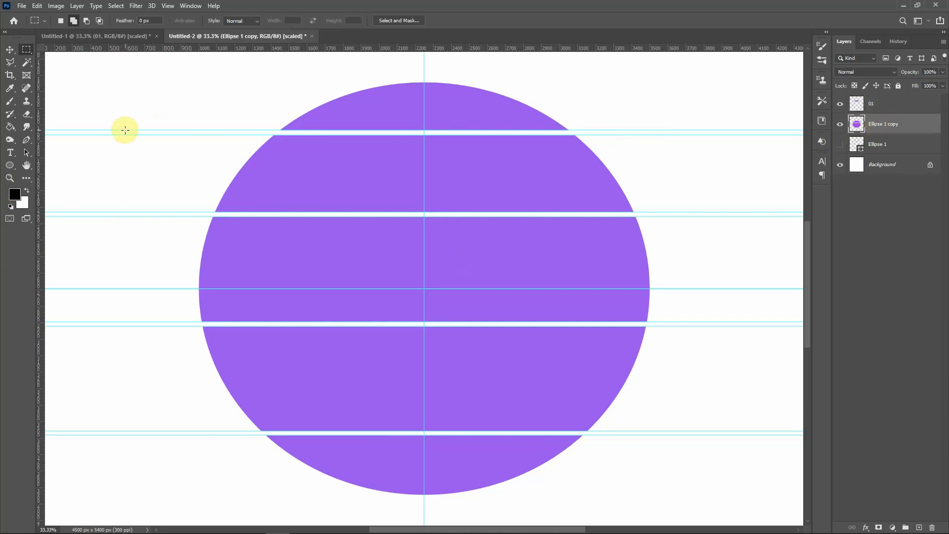
pyautogui.moveTo(157, 134); pyautogui.dragTo(676, 213)
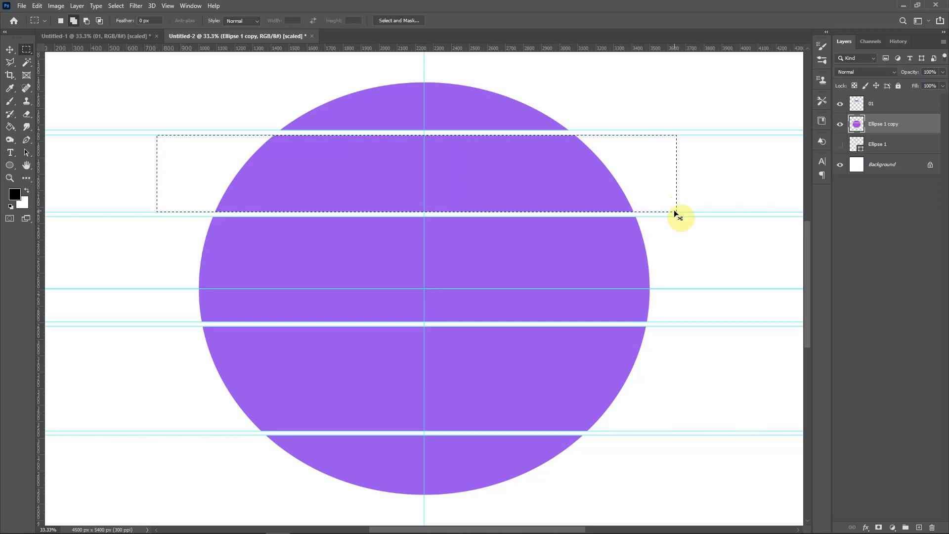
pyautogui.hotkey('ctrl', 'j')
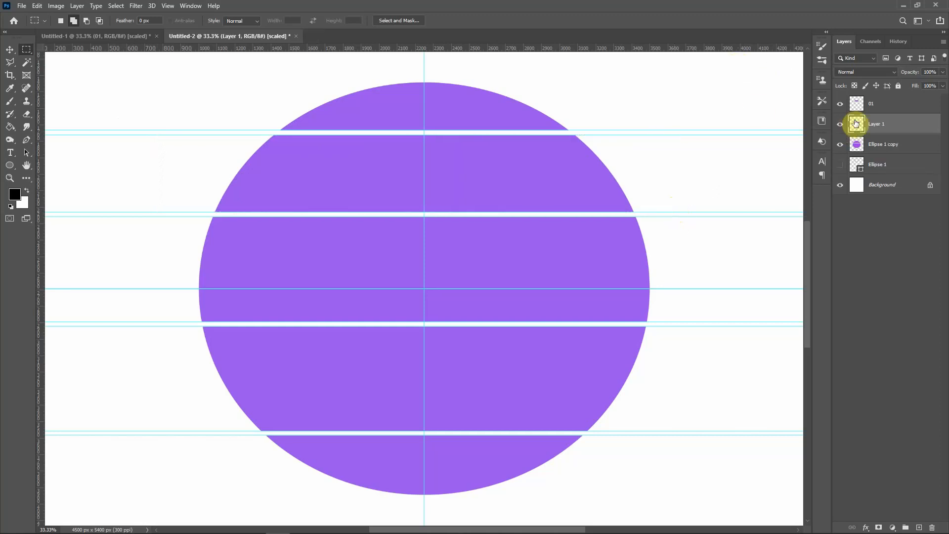
pyautogui.doubleClick(877, 124)
pyautogui.write('02')
pyautogui.press('Return')
# - Copy the middle band of Ellipse 1 copy to a new layer named 03
pyautogui.click(880, 144)
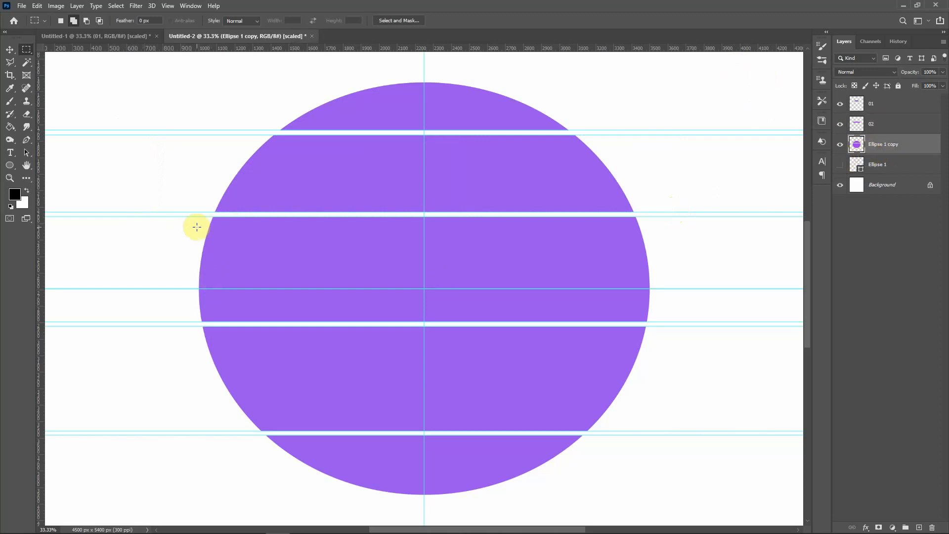
pyautogui.moveTo(171, 216); pyautogui.dragTo(711, 320)
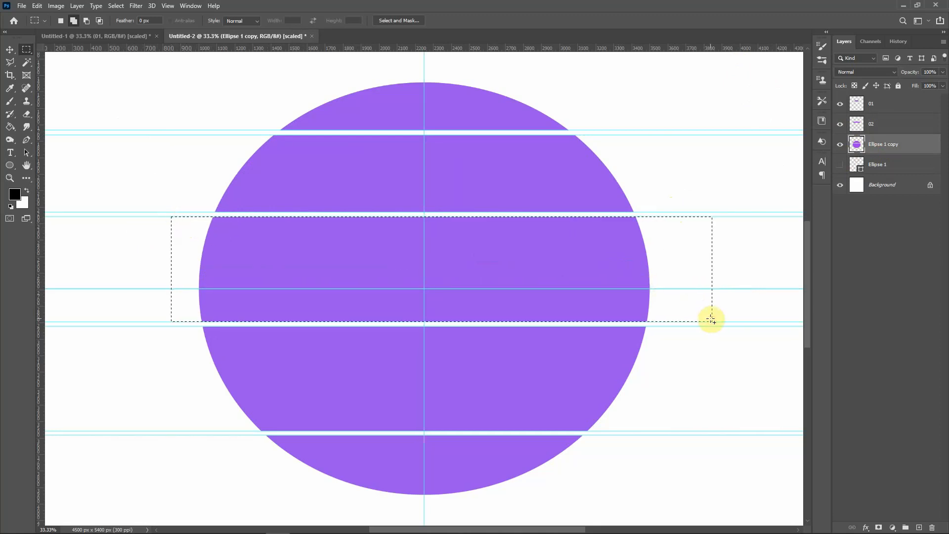
pyautogui.hotkey('ctrl', 'j')
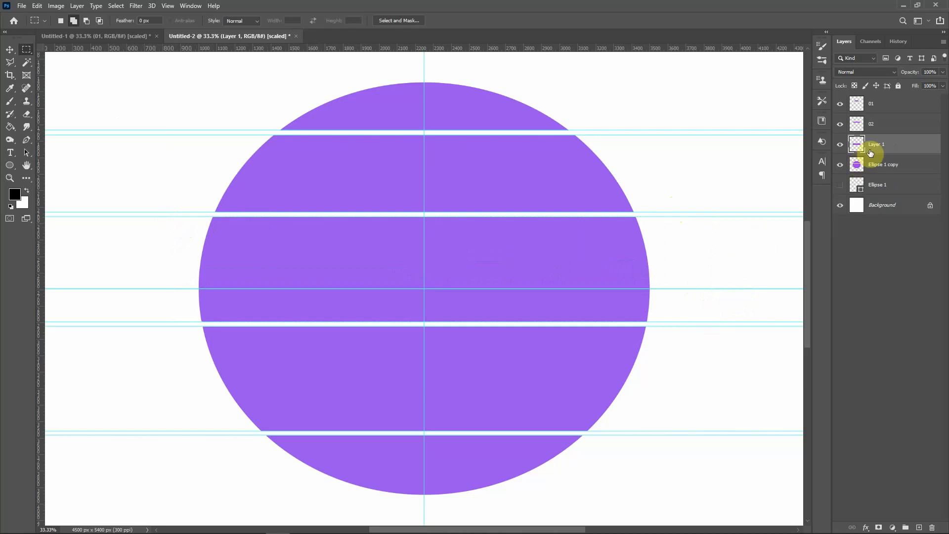
pyautogui.doubleClick(873, 144)
pyautogui.write('03')
pyautogui.press('Return')
# - Copy the fourth band of Ellipse 1 copy, just below the middle one, to a new layer named 04
pyautogui.click(876, 163)
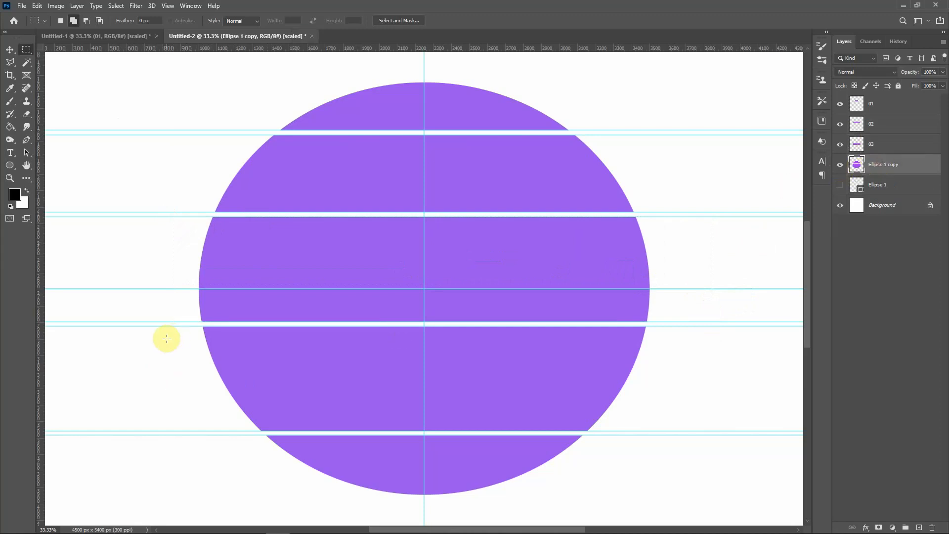
pyautogui.moveTo(206, 336); pyautogui.dragTo(726, 431)
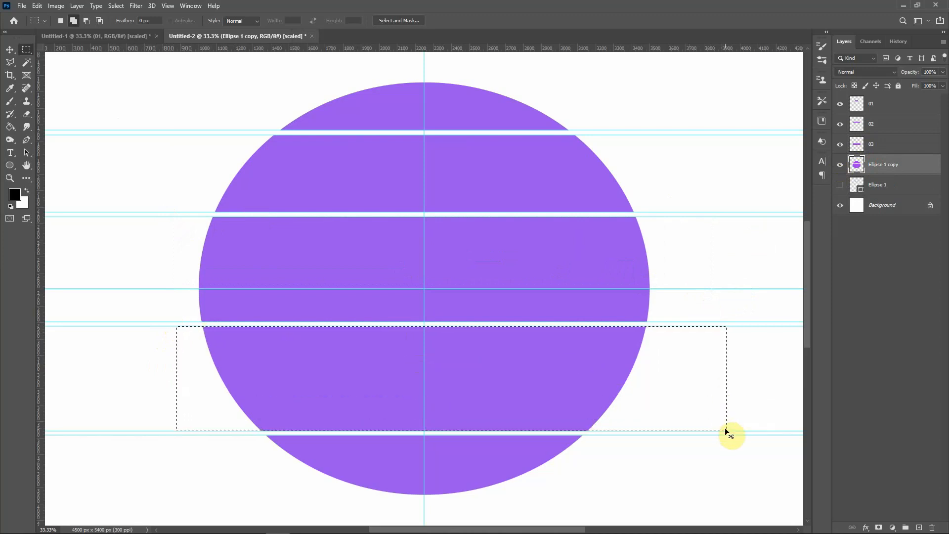
pyautogui.hotkey('ctrl', 'j')
pyautogui.doubleClick(878, 164)
pyautogui.write('04')
pyautogui.press('Return')
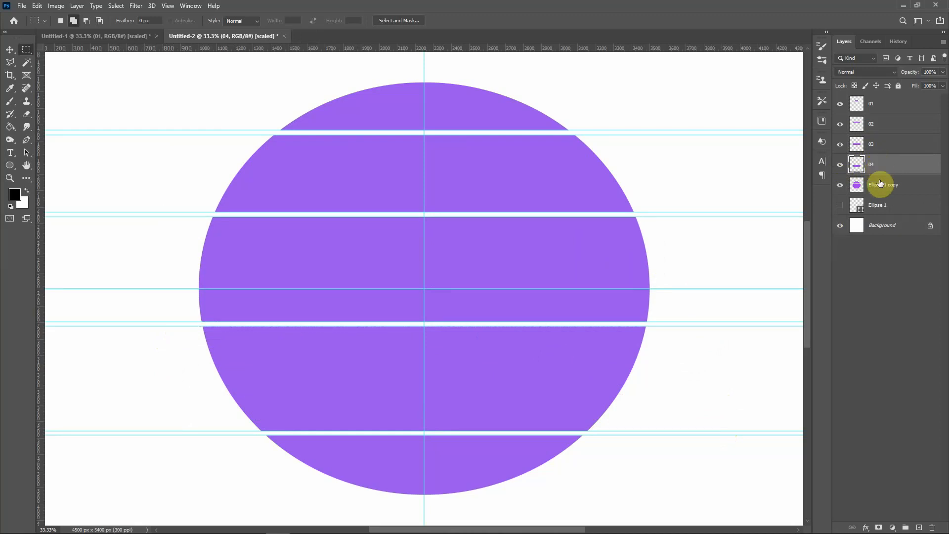
# - Copy the bottom band of Ellipse 1 copy to a new layer named 05
pyautogui.click(881, 189)
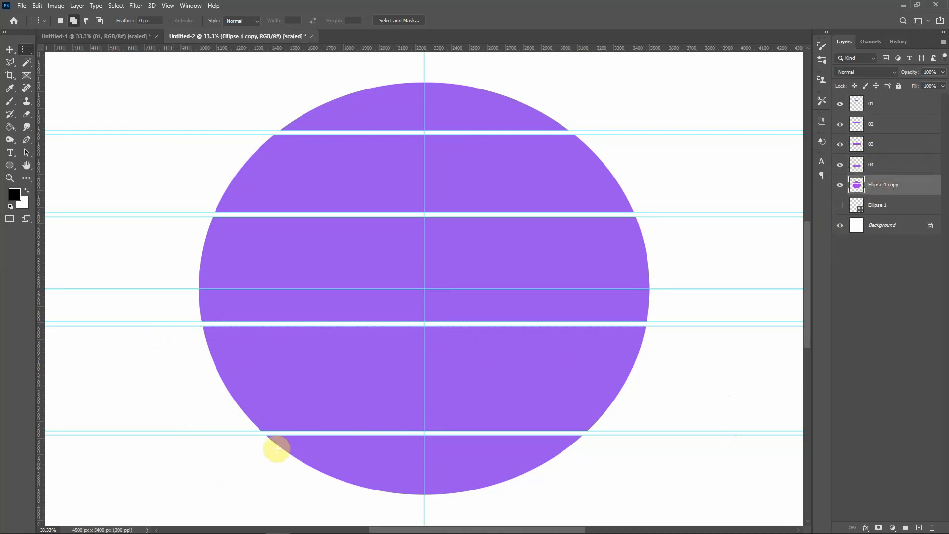
pyautogui.moveTo(229, 435); pyautogui.dragTo(636, 503)
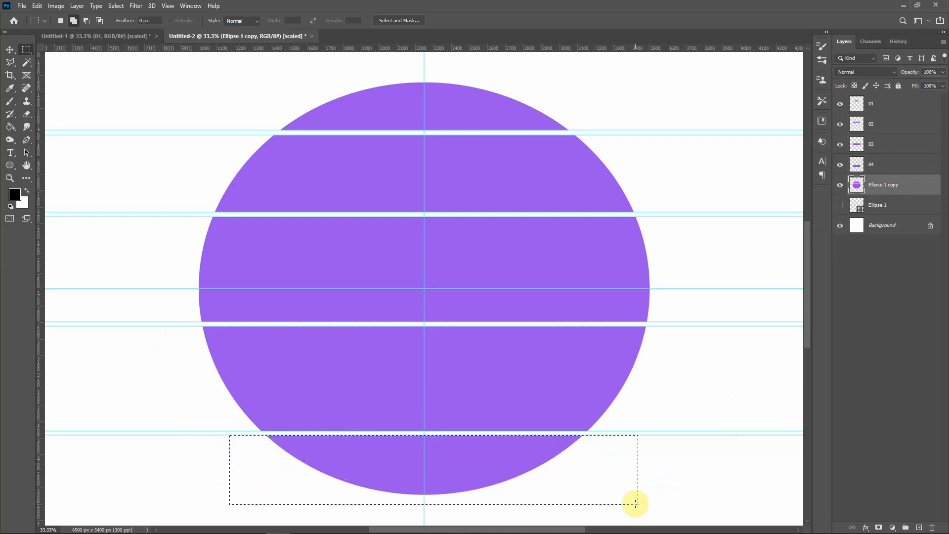
pyautogui.hotkey('ctrl', 'j')
pyautogui.doubleClick(877, 185)
pyautogui.write('05')
pyautogui.press('Return')
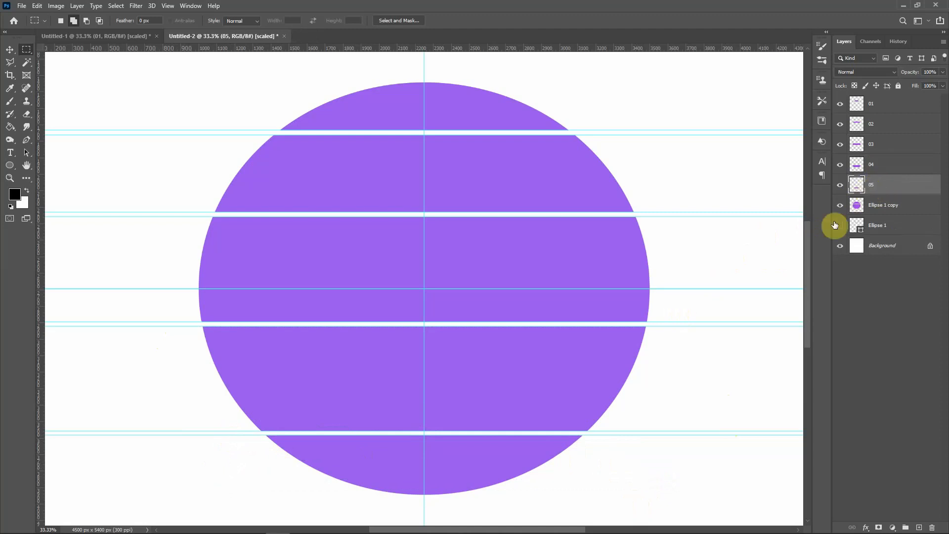
# - Hide the Ellipse 1 copy layer and check the separate bands by switching layers 01 to 05 off and on again
pyautogui.click(839, 206)
pyautogui.click(839, 186)
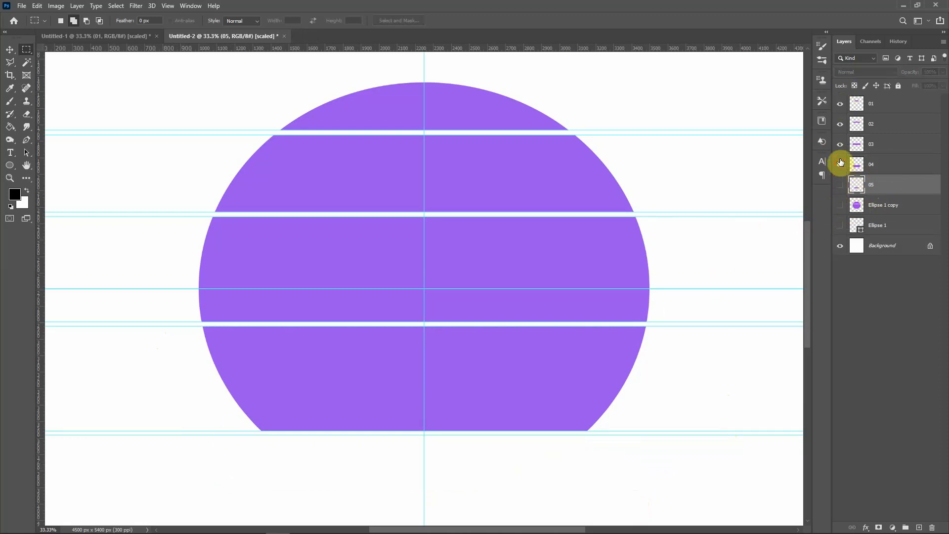
pyautogui.click(840, 164)
pyautogui.click(840, 144)
pyautogui.click(840, 124)
pyautogui.click(840, 104)
pyautogui.click(840, 103)
pyautogui.click(840, 123)
pyautogui.click(840, 144)
pyautogui.click(840, 165)
pyautogui.click(840, 186)
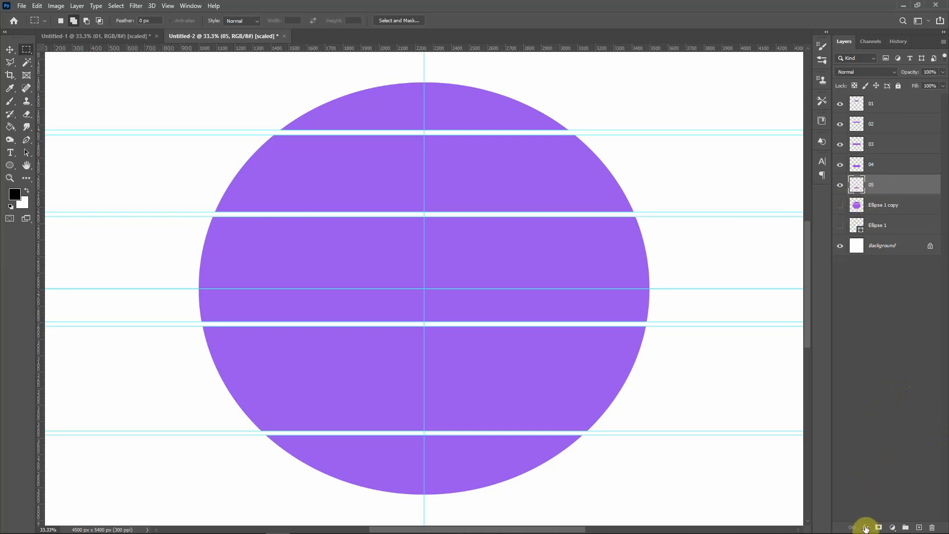
# - Add a Color Overlay in D01A0F to layer 05, the bottom band
pyautogui.click(866, 528)
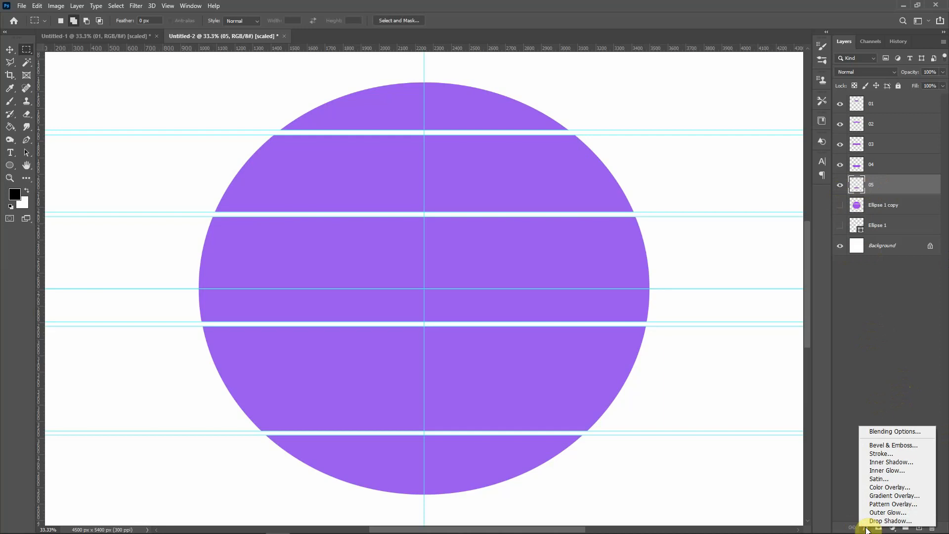
pyautogui.click(876, 488)
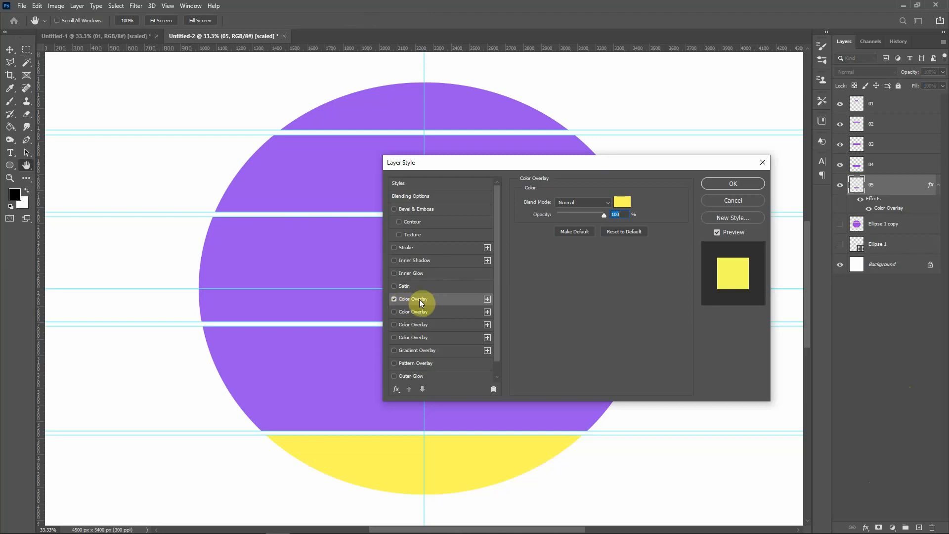
pyautogui.click(623, 204)
pyautogui.click(818, 451)
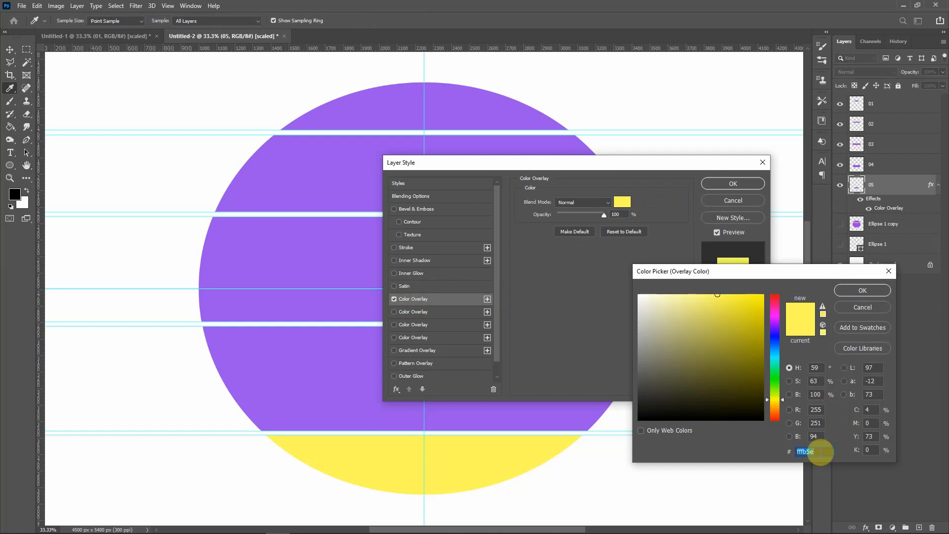
pyautogui.write('D01')
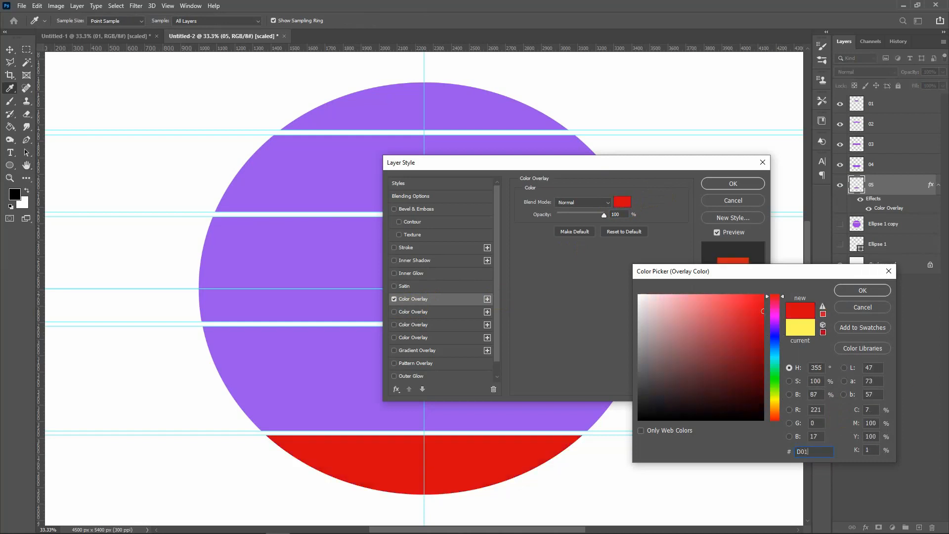
pyautogui.write('A0F')
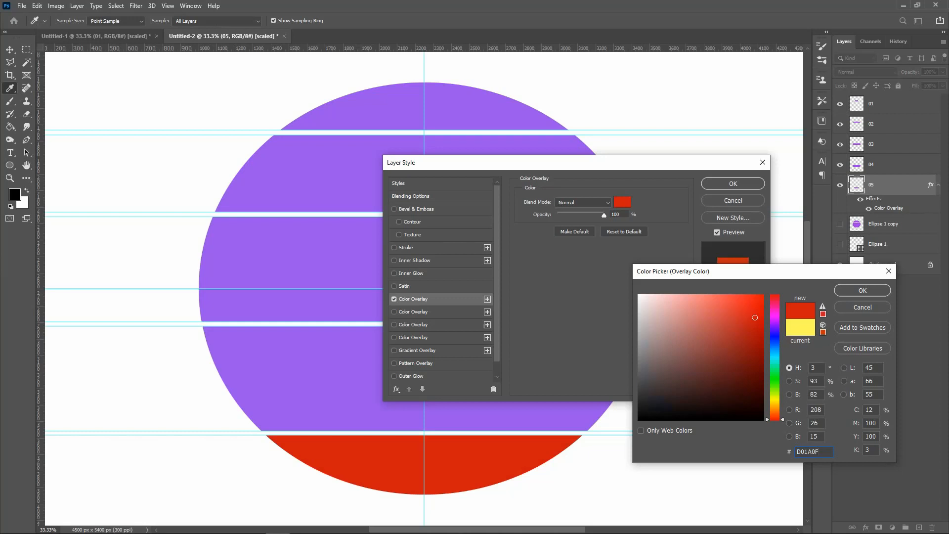
pyautogui.click(862, 290)
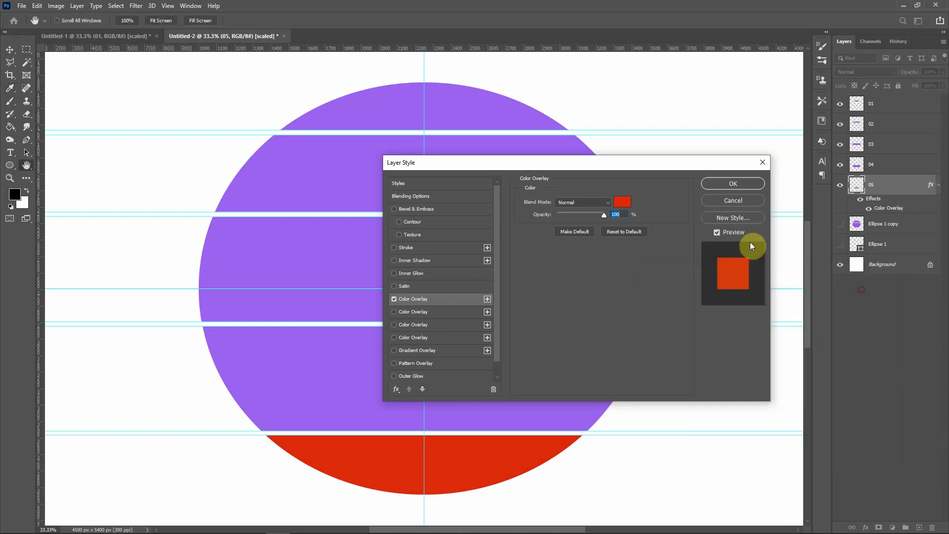
pyautogui.click(730, 186)
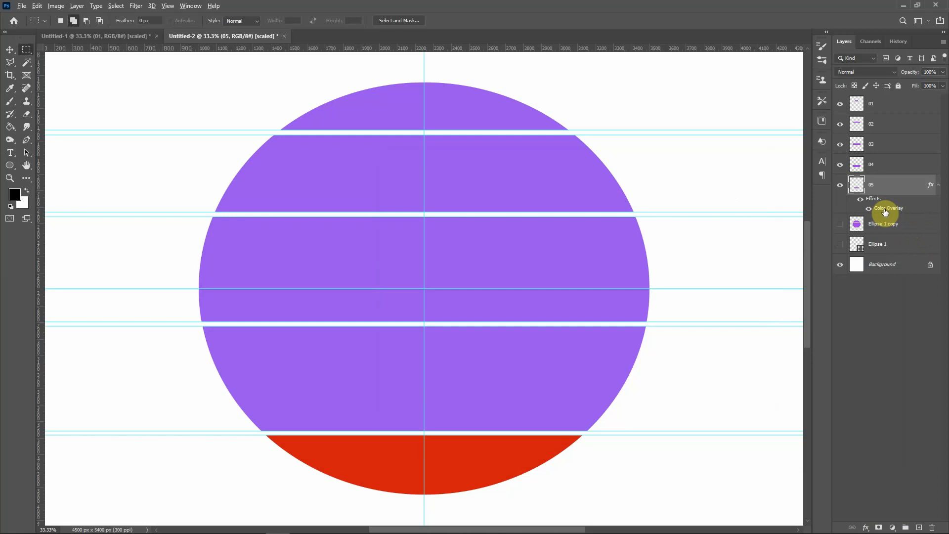
# - Copy layer 05's Color Overlay to layer 04 and set the copied overlay's color to FD3900
pyautogui.moveTo(885, 211); pyautogui.dragTo(879, 169)
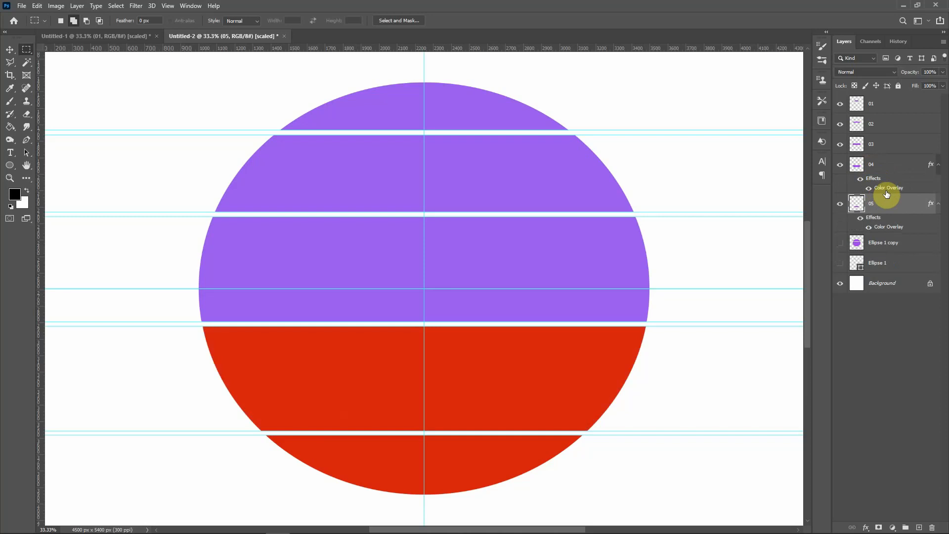
pyautogui.click(885, 193)
pyautogui.doubleClick(886, 191)
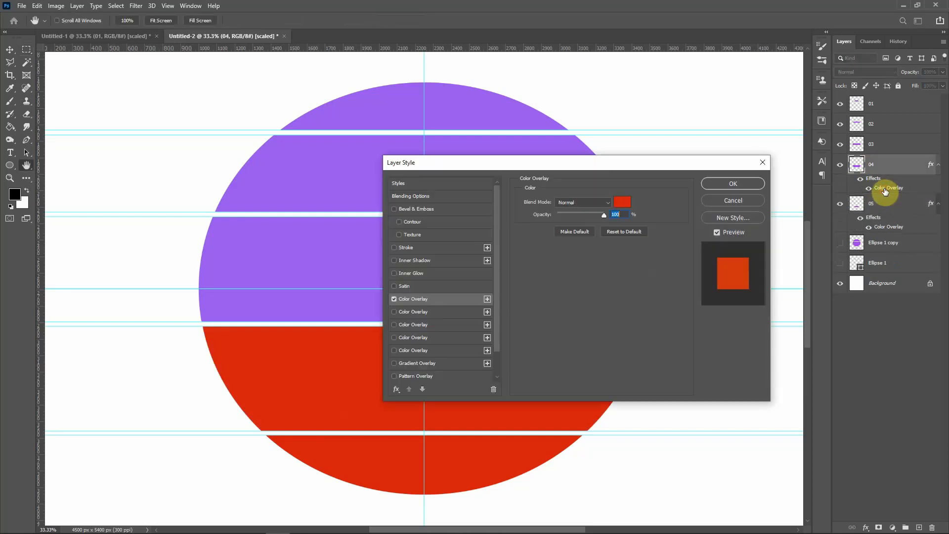
pyautogui.click(623, 206)
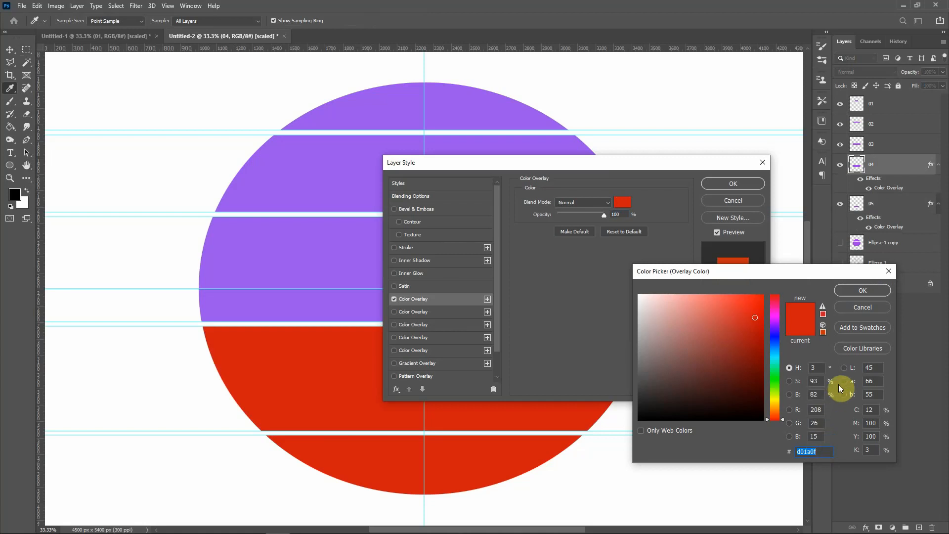
pyautogui.write('FD39')
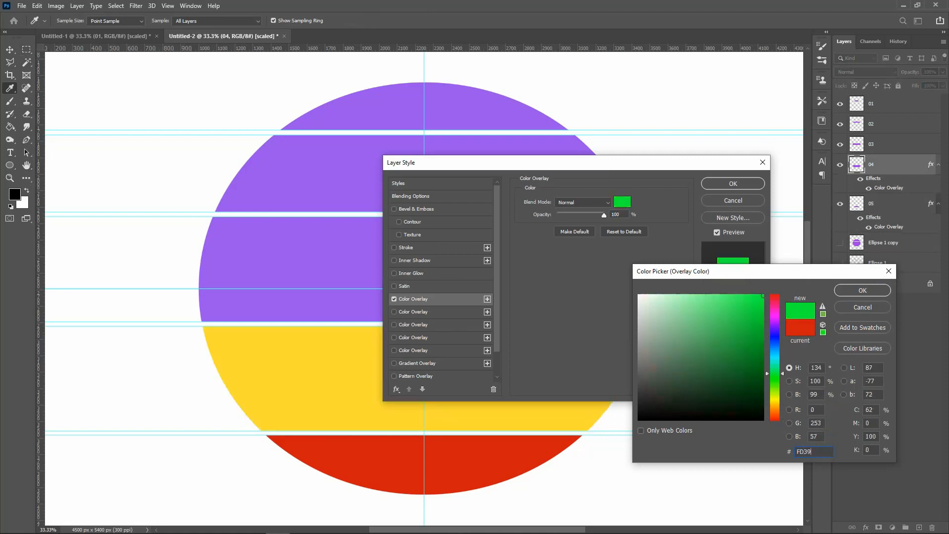
pyautogui.write('00')
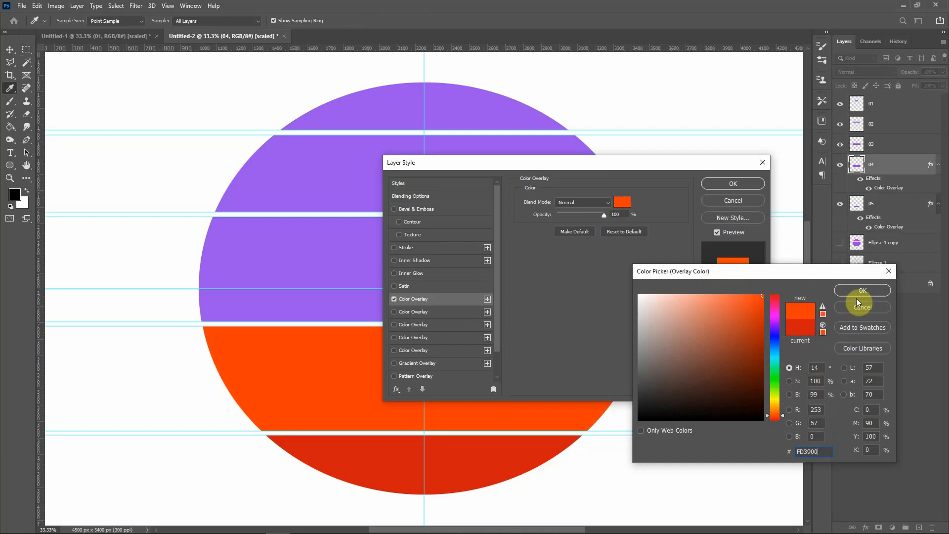
pyautogui.click(860, 293)
pyautogui.click(732, 184)
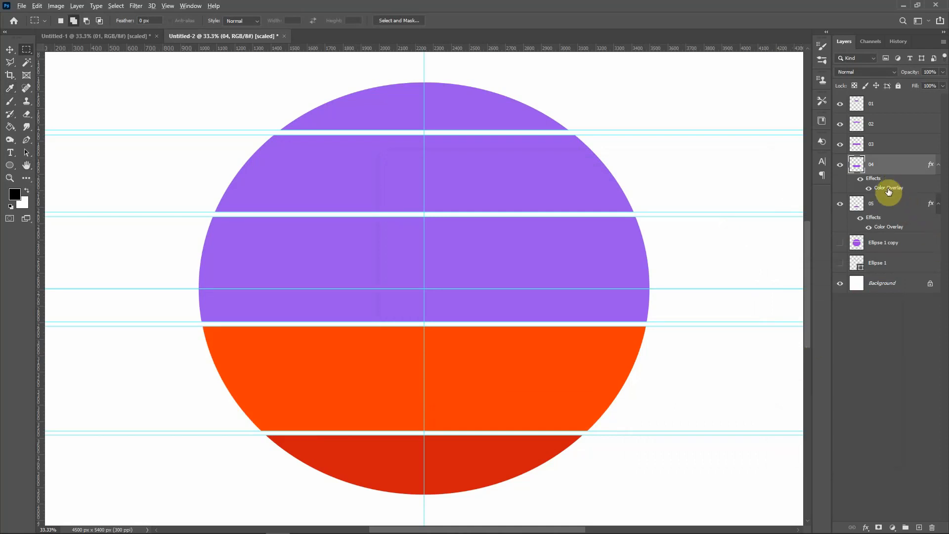
# - Copy layer 04's Color Overlay to layer 03 and set the copied overlay's color to FCB913
pyautogui.moveTo(887, 192); pyautogui.dragTo(876, 151)
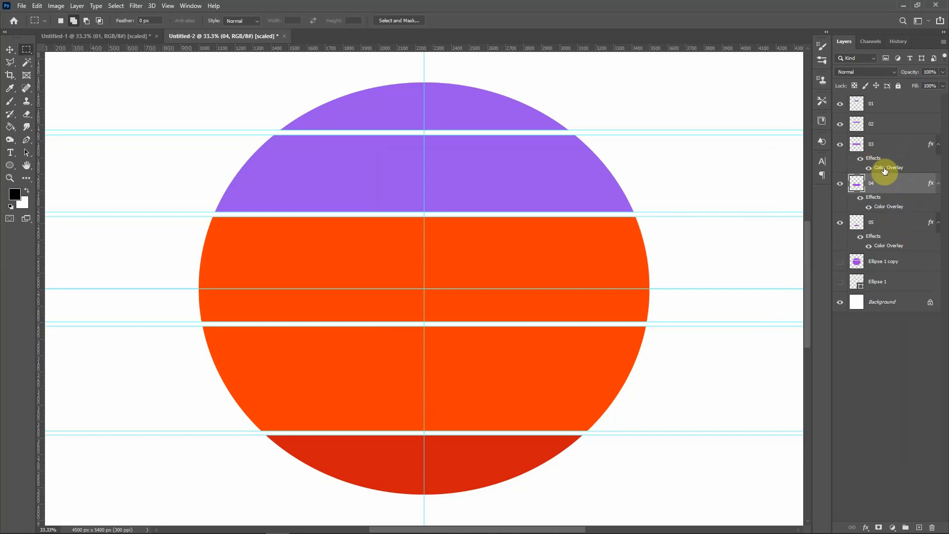
pyautogui.doubleClick(885, 169)
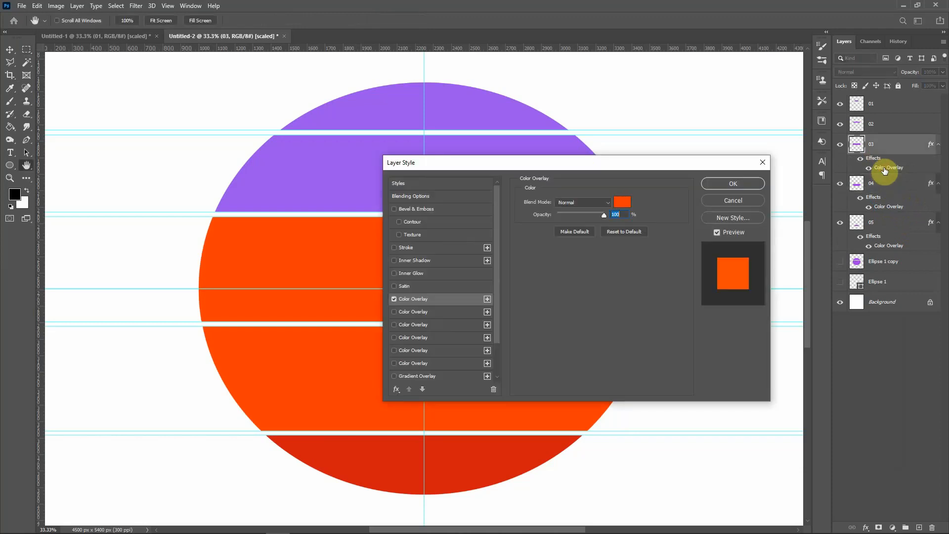
pyautogui.click(626, 203)
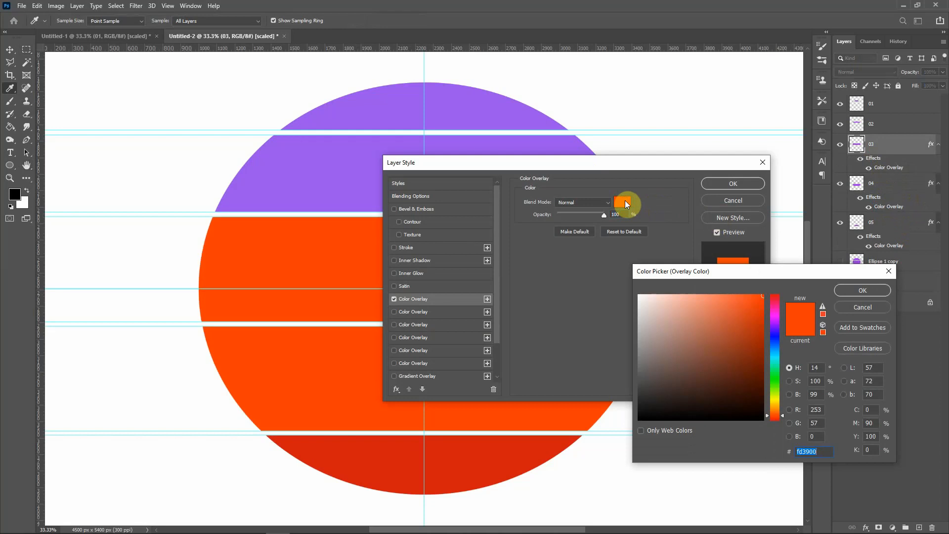
pyautogui.write('FCB913')
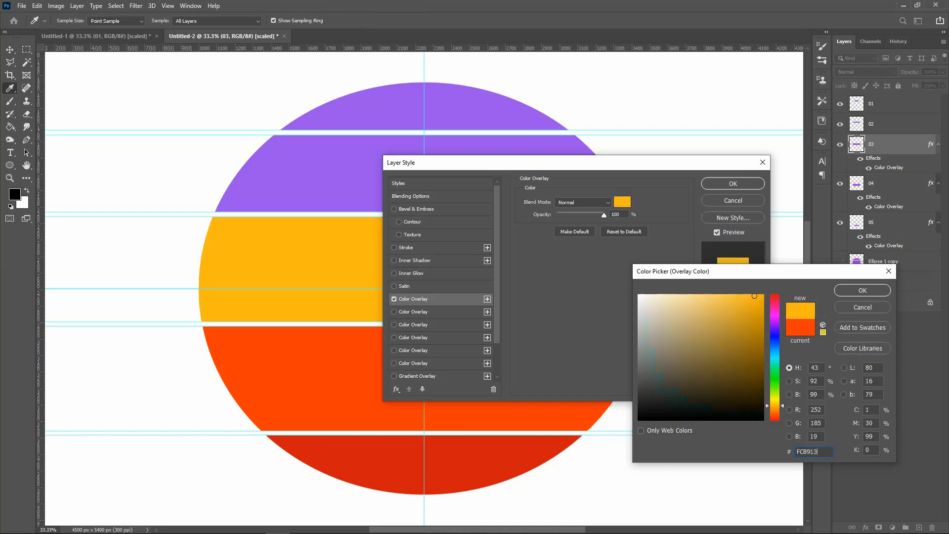
pyautogui.press('Return')
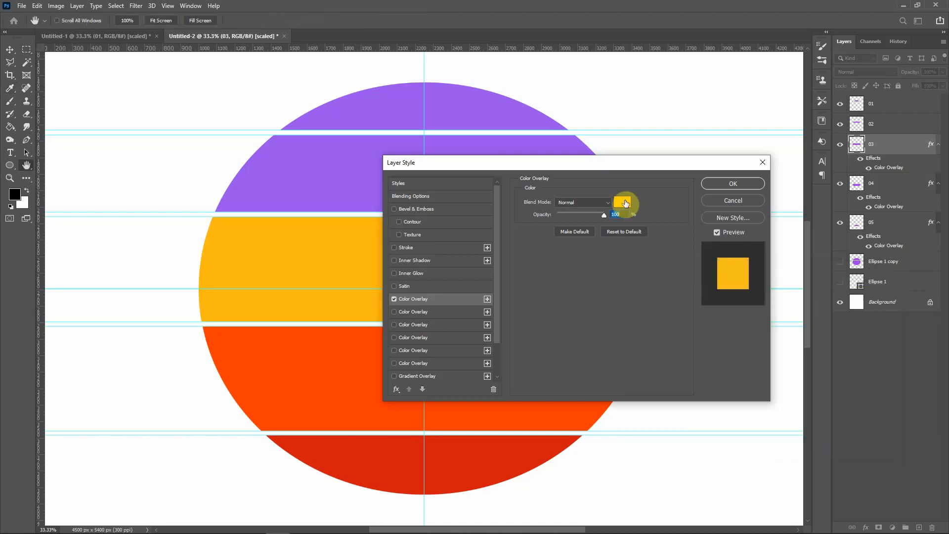
pyautogui.press('Return')
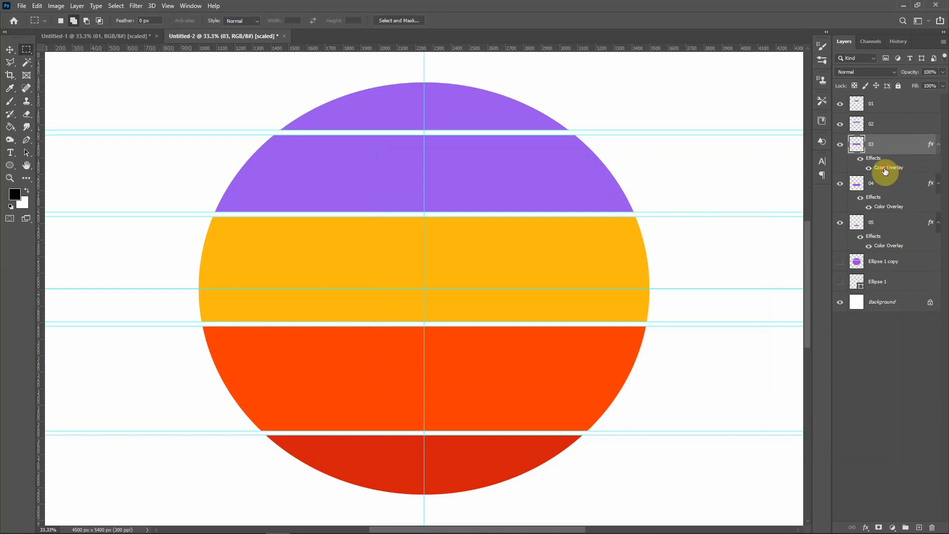
# - Copy layer 03's Color Overlay to layer 02 and set the copied overlay's color to FCE013
pyautogui.moveTo(886, 172); pyautogui.dragTo(876, 130)
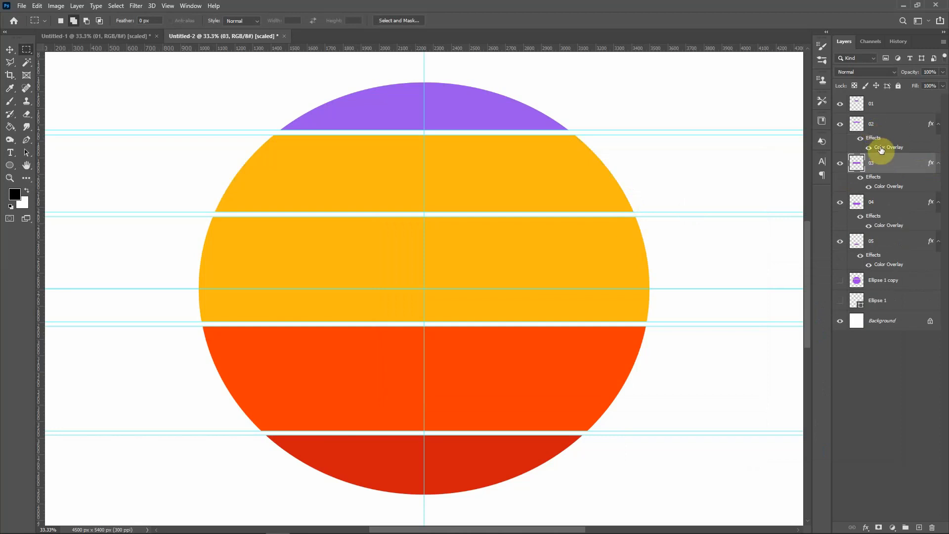
pyautogui.doubleClick(881, 148)
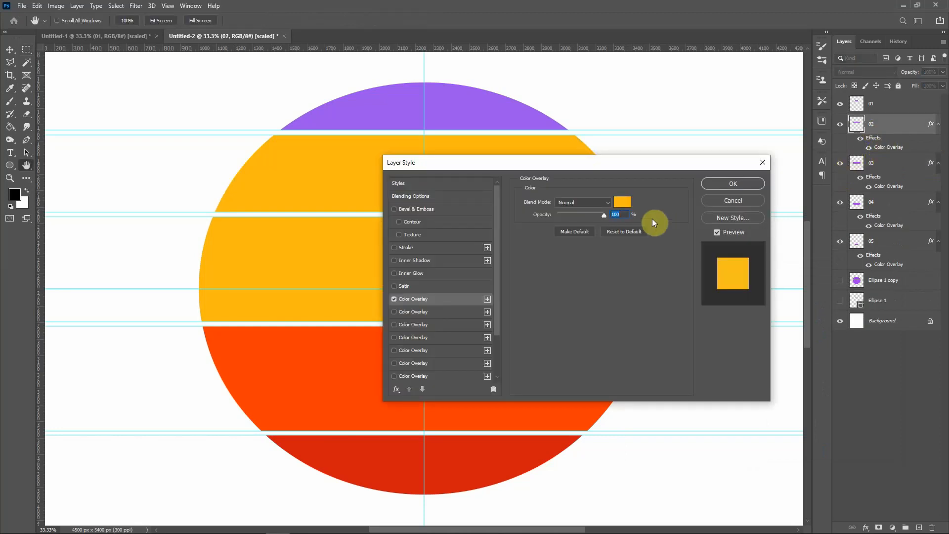
pyautogui.click(622, 202)
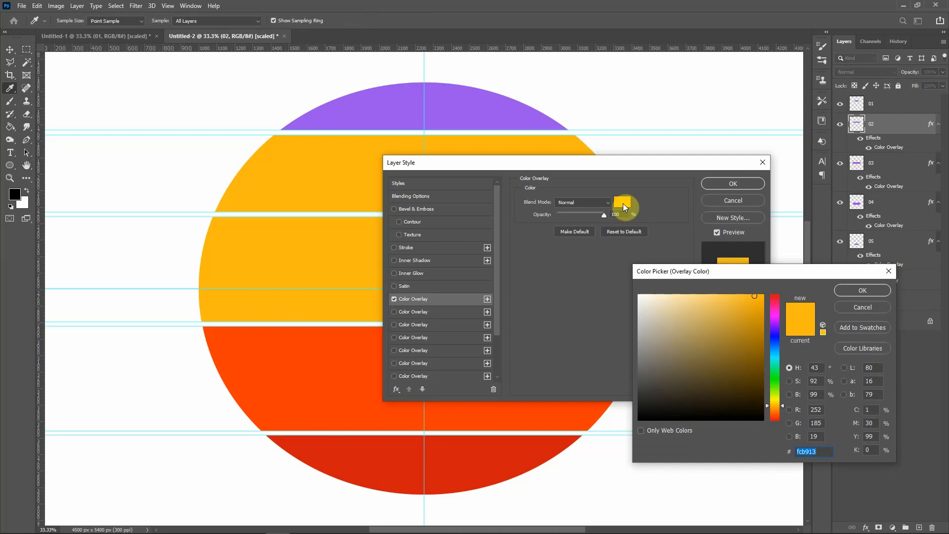
pyautogui.write('FCE013')
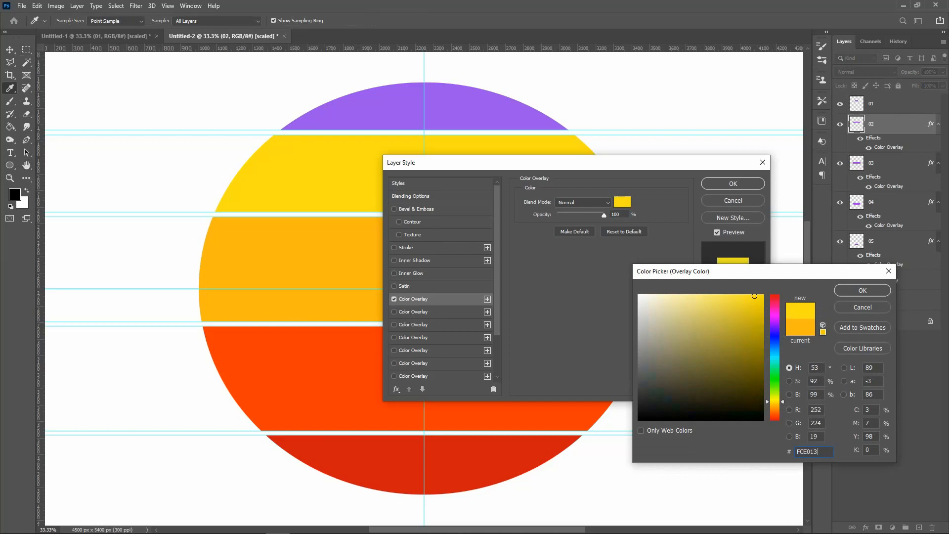
pyautogui.press('Return')
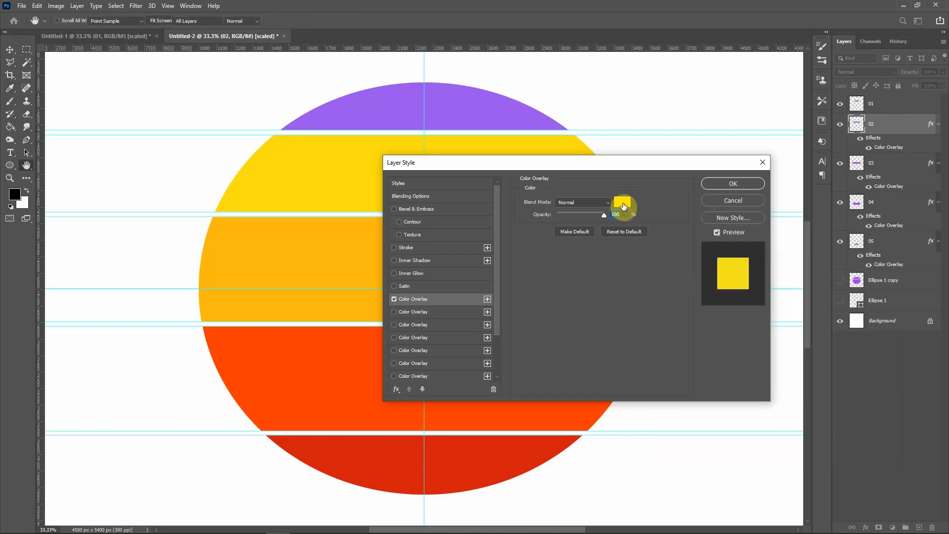
pyautogui.press('Return')
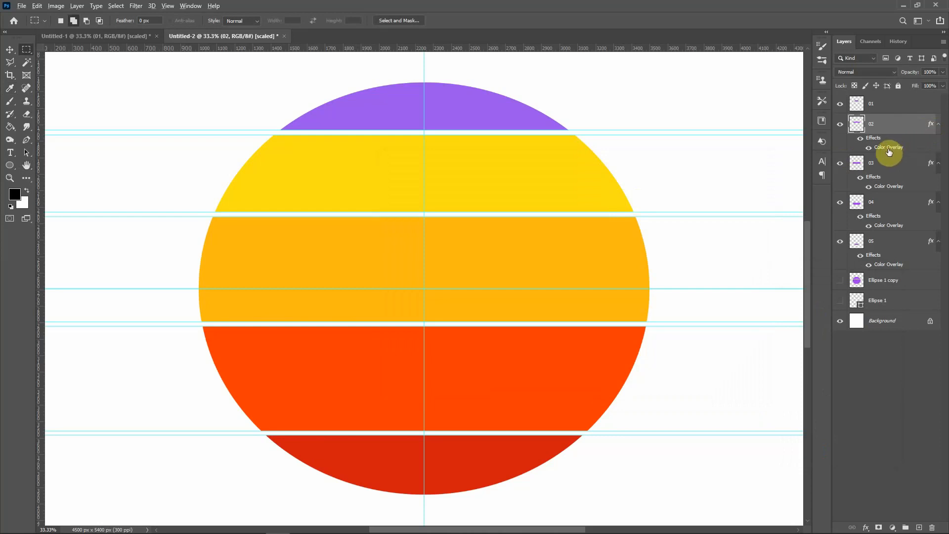
# - Copy layer 02's Color Overlay to layer 01 and set the copied overlay's color to FFFB5E
pyautogui.moveTo(888, 150); pyautogui.dragTo(874, 105)
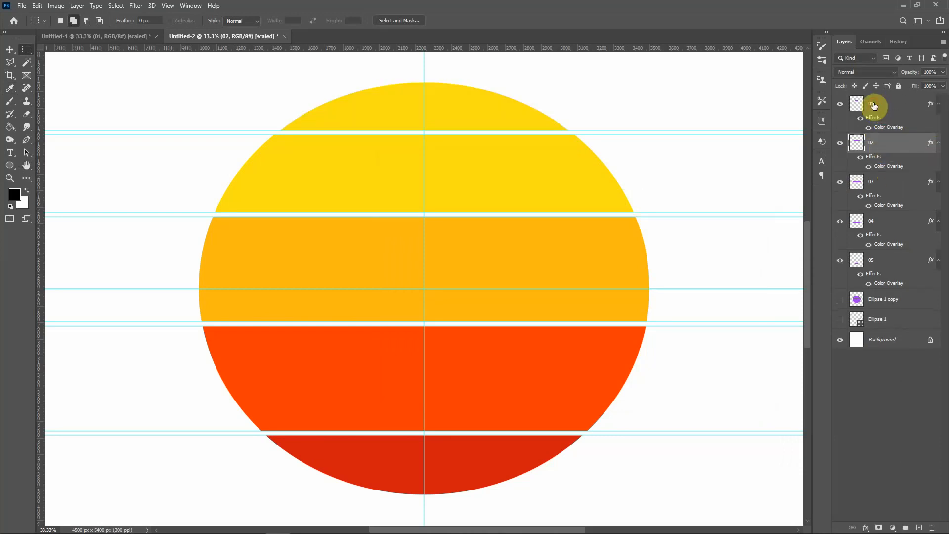
pyautogui.click(890, 129)
pyautogui.doubleClick(889, 129)
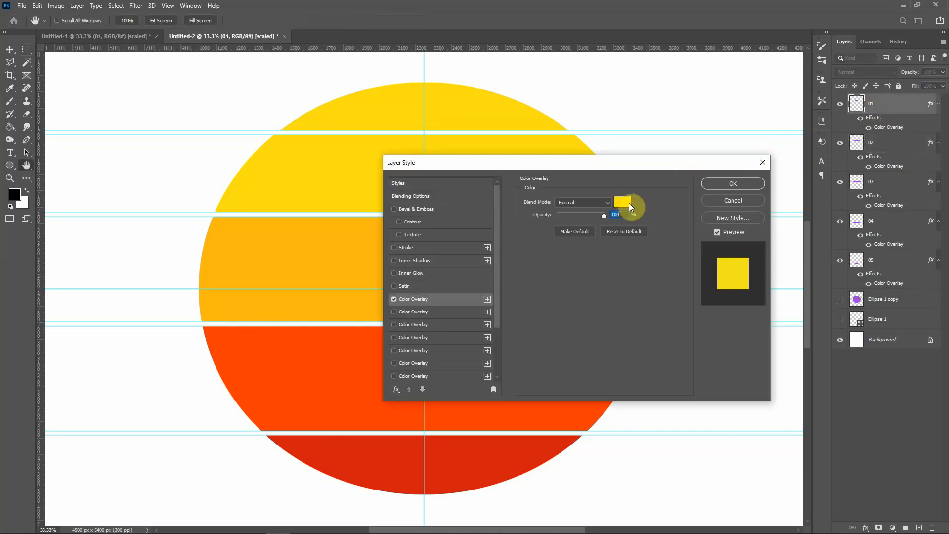
pyautogui.click(624, 203)
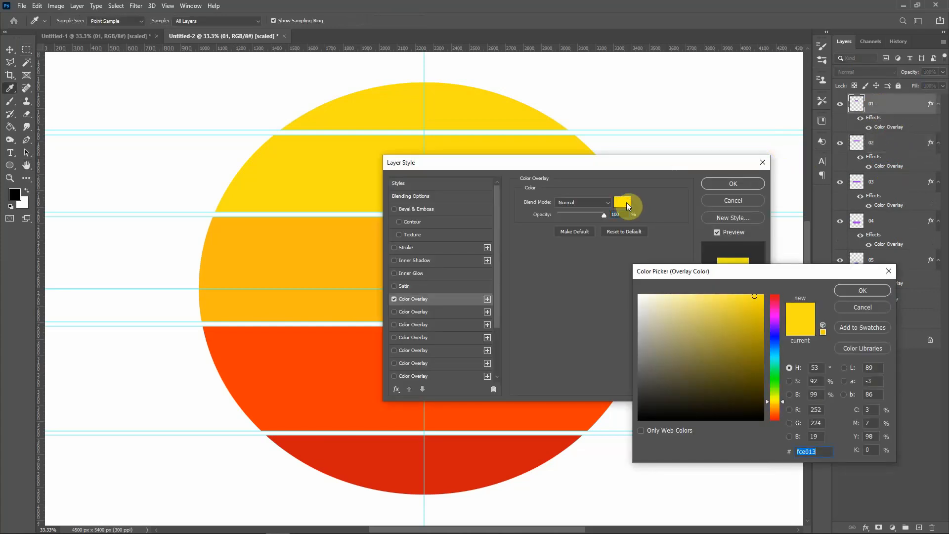
pyautogui.write('FF')
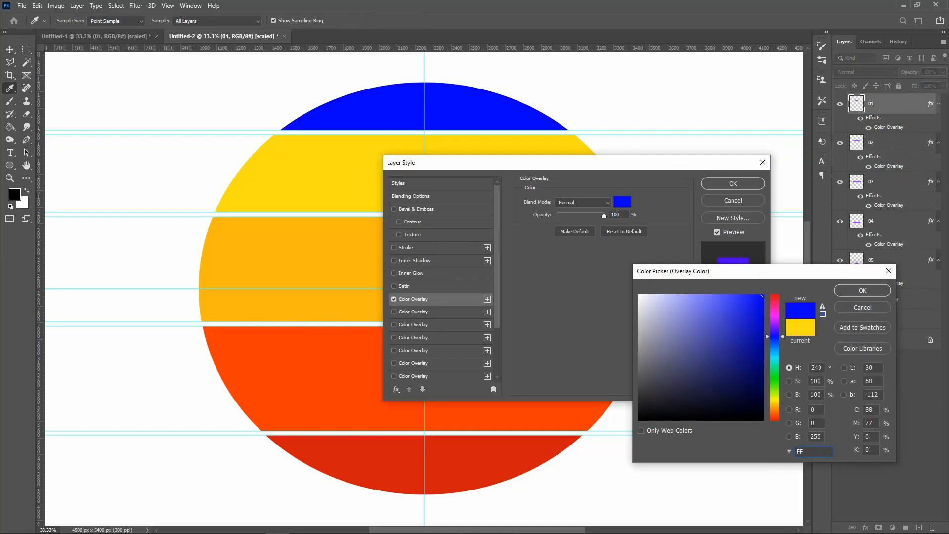
pyautogui.write('FB5E')
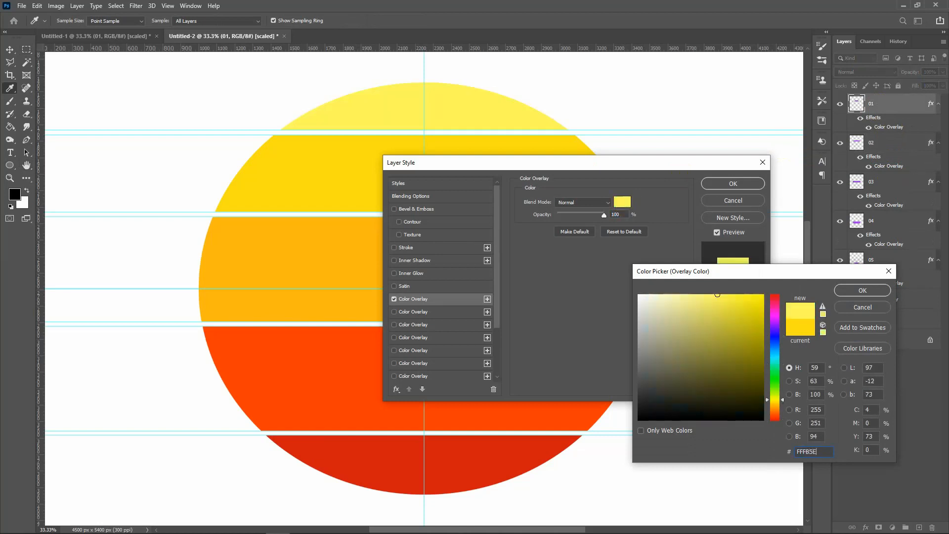
pyautogui.press('Return')
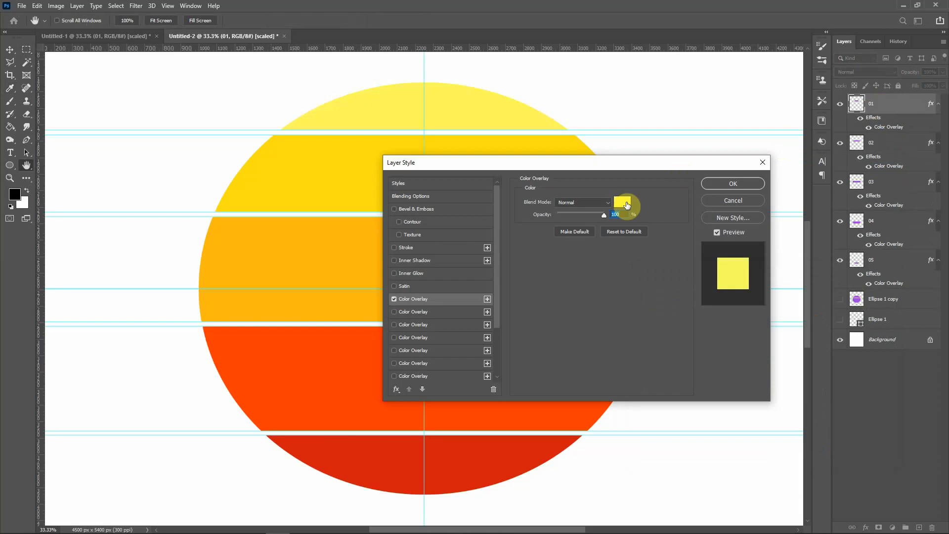
pyautogui.press('Return')
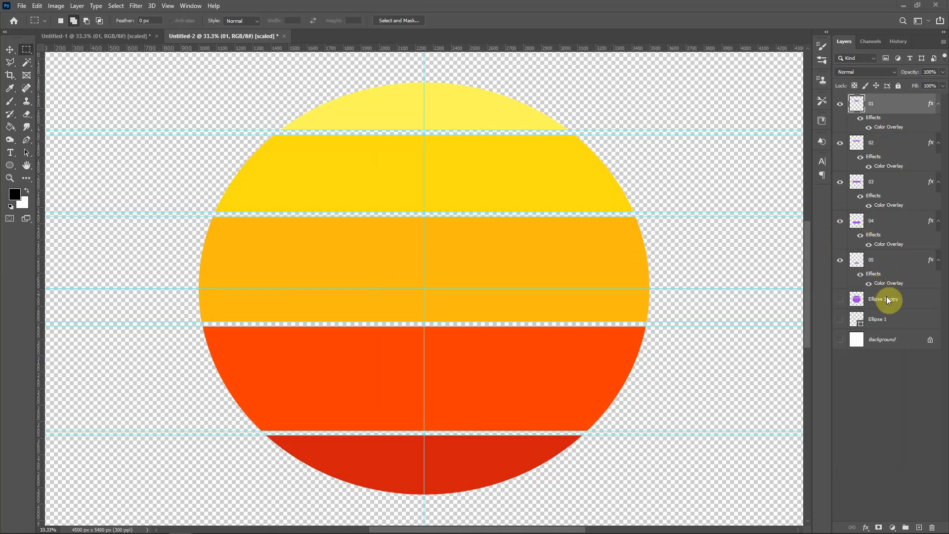
# - Group layers 01 through 05 and rename the group SUNSET ORIGINAL
pyautogui.keyDown('shift'); pyautogui.click(880, 264); pyautogui.keyUp('shift')
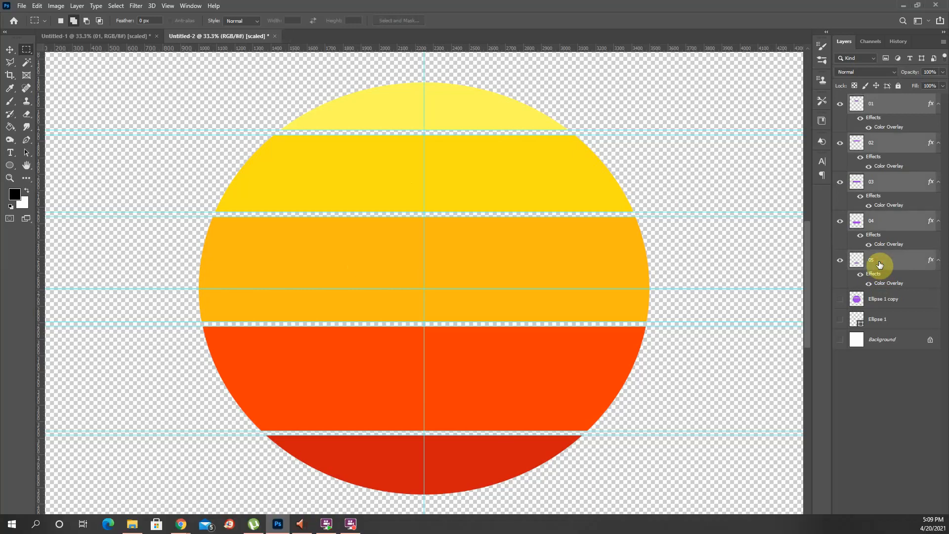
pyautogui.hotkey('ctrl', 'g')
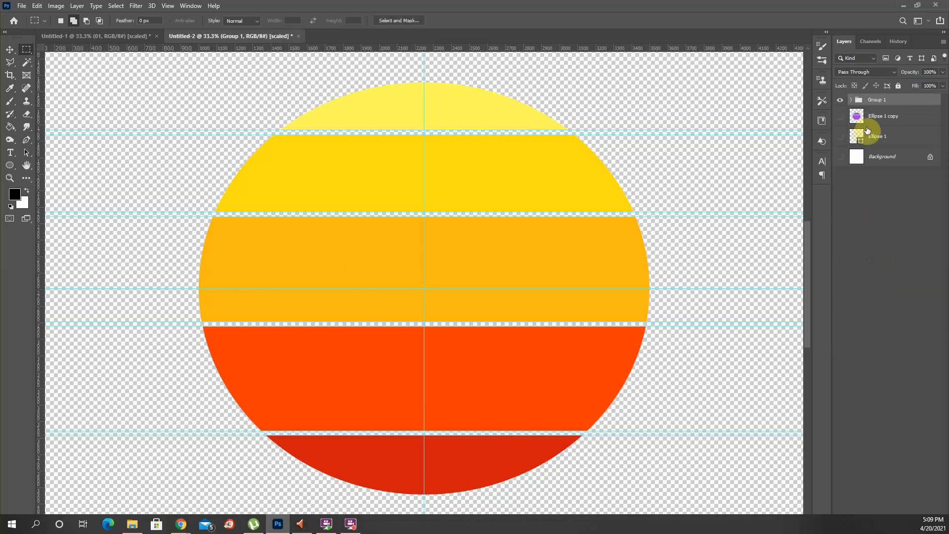
pyautogui.doubleClick(876, 99)
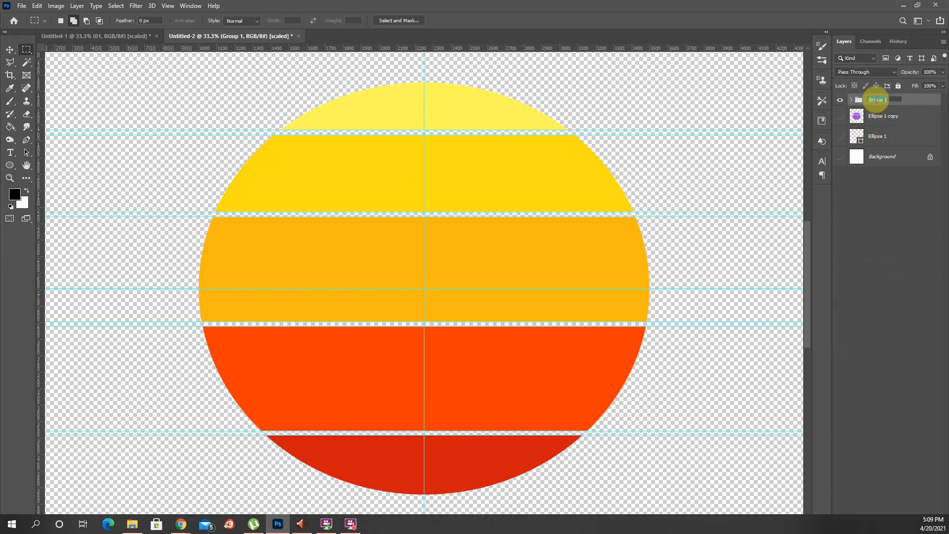
pyautogui.write('SUNSET OR')
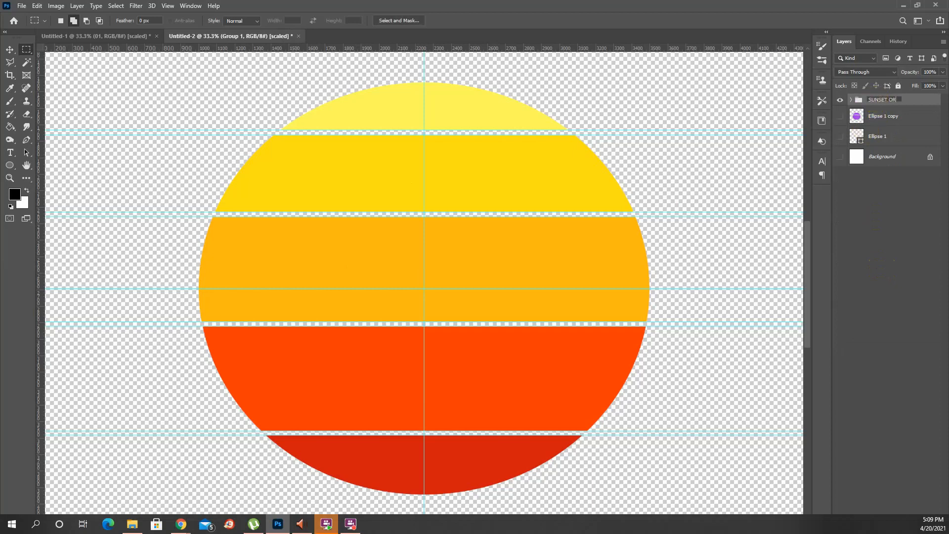
pyautogui.write('IGINAL')
pyautogui.press('Return')
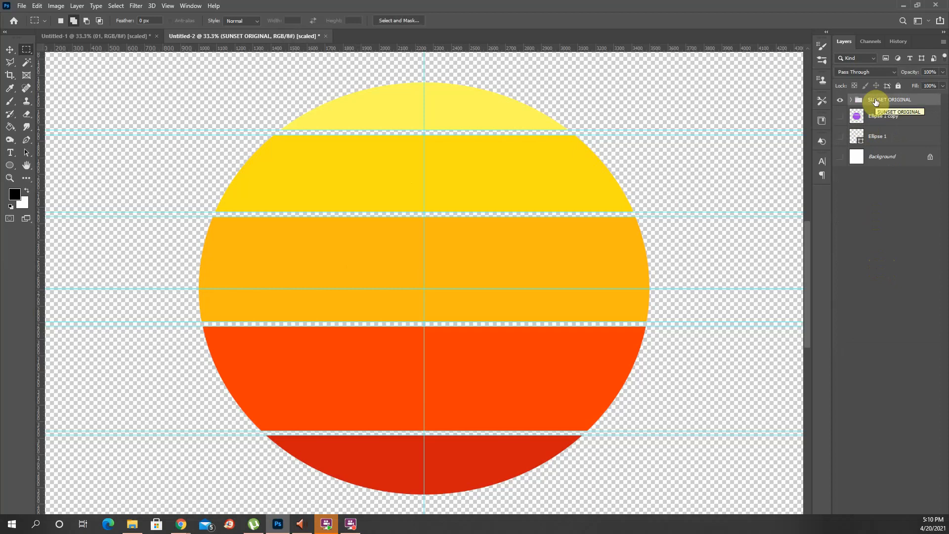
# - Duplicate the SUNSET ORIGINAL group and hide the original group
pyautogui.hotkey('ctrl', 'j')
pyautogui.click(840, 112)
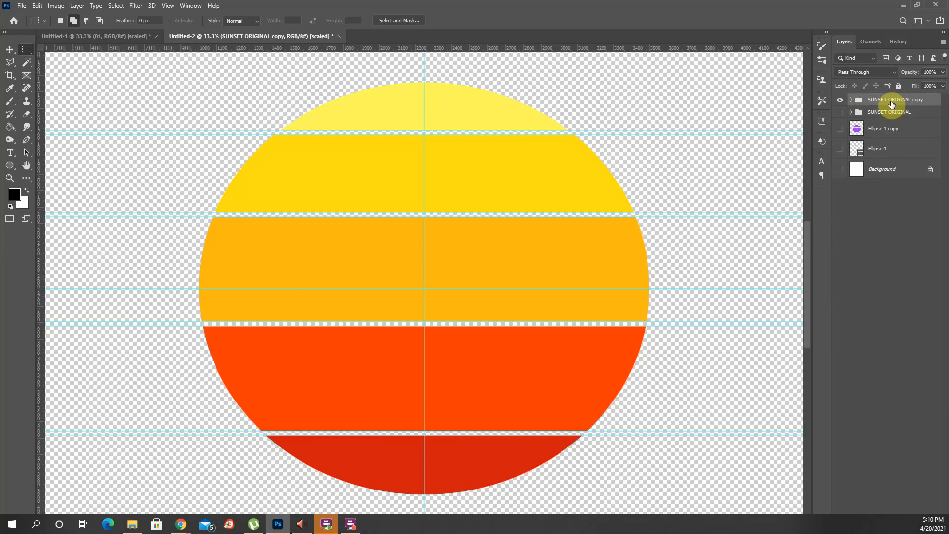
# - Stamp the visible sunset bands into a new merged layer and hide the SUNSET ORIGINAL copy group
pyautogui.hotkey('ctrl', 'shift', 'alt', 'e')
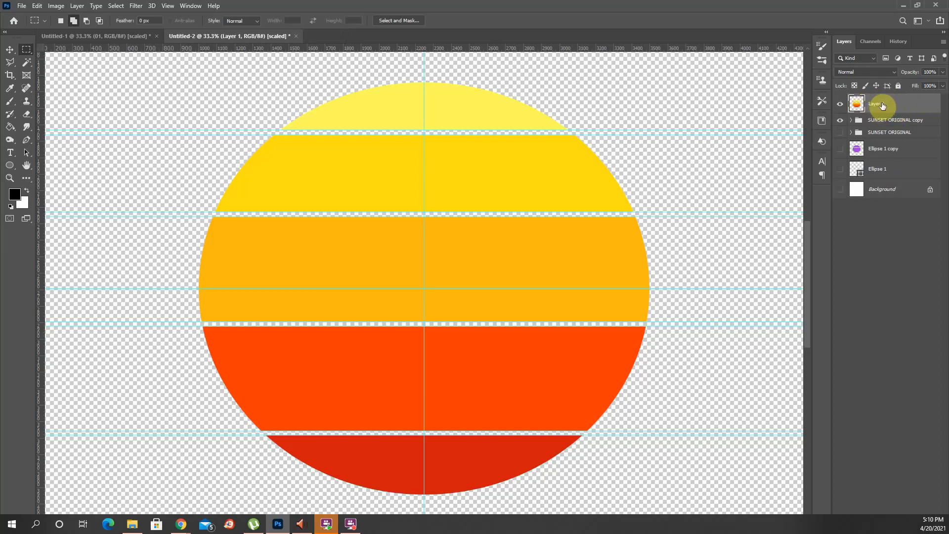
pyautogui.click(840, 122)
pyautogui.click(840, 105)
pyautogui.click(840, 105)
pyautogui.click(840, 105)
pyautogui.click(840, 105)
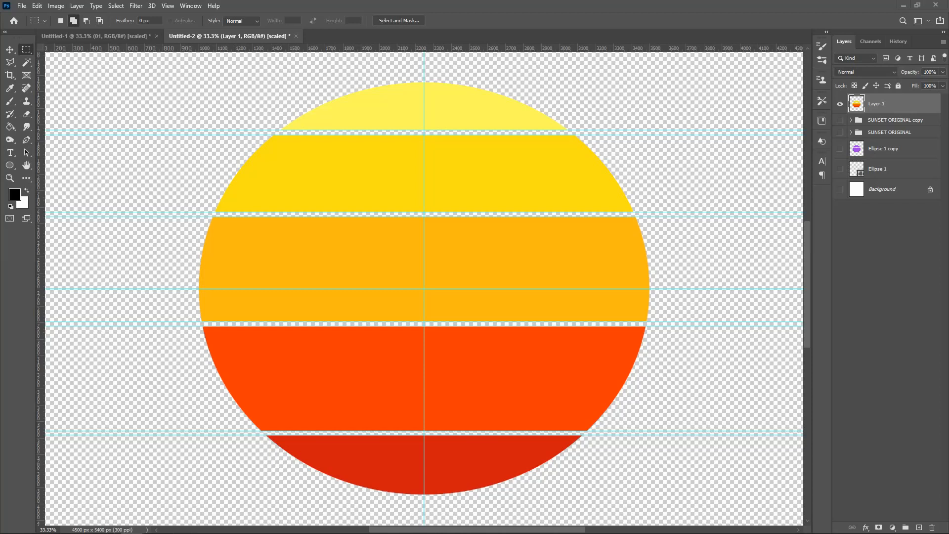
# - Place the palm-tree-6171601_1280 image on the canvas above the sunset and scale it to 150% in width and height
pyautogui.moveTo(737, 196); pyautogui.dragTo(436, 317)
pyautogui.moveTo(437, 317); pyautogui.dragTo(436, 317)
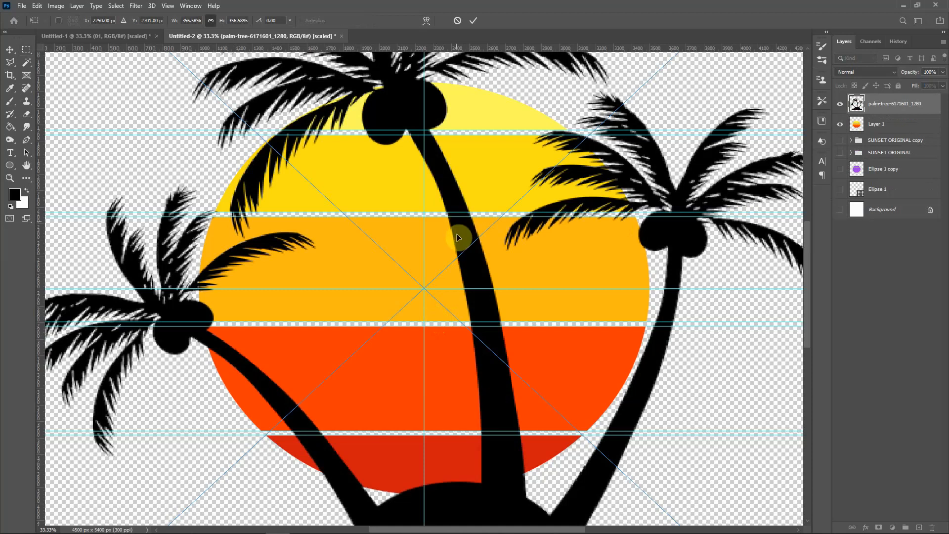
pyautogui.click(191, 20)
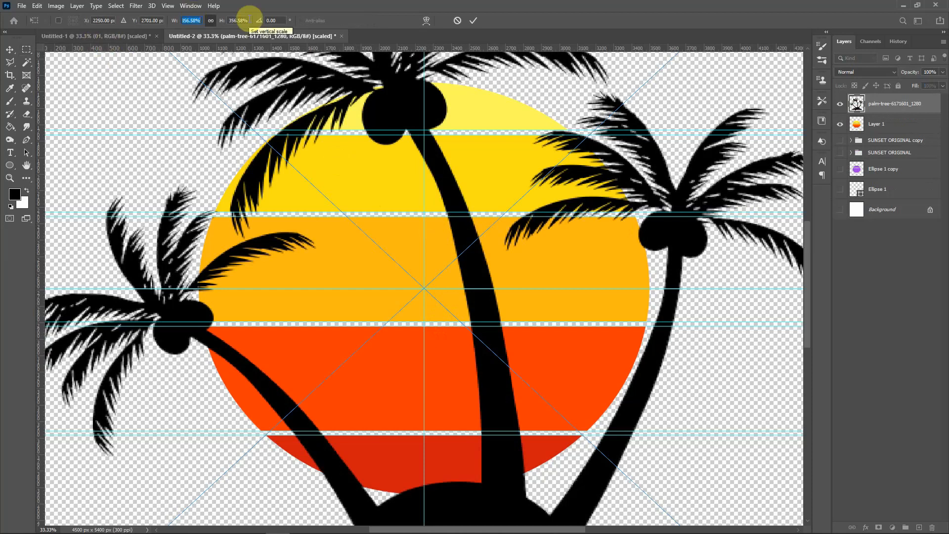
pyautogui.write('150')
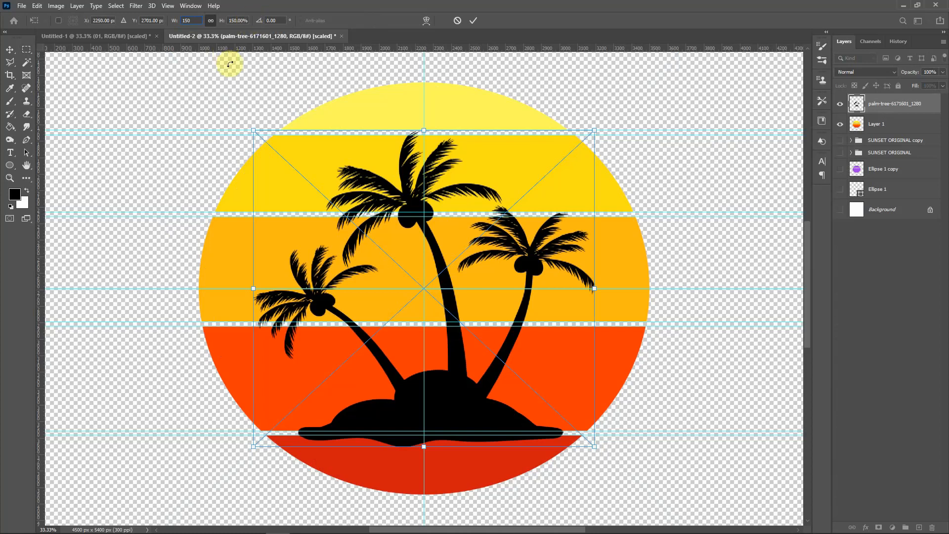
pyautogui.press('Return')
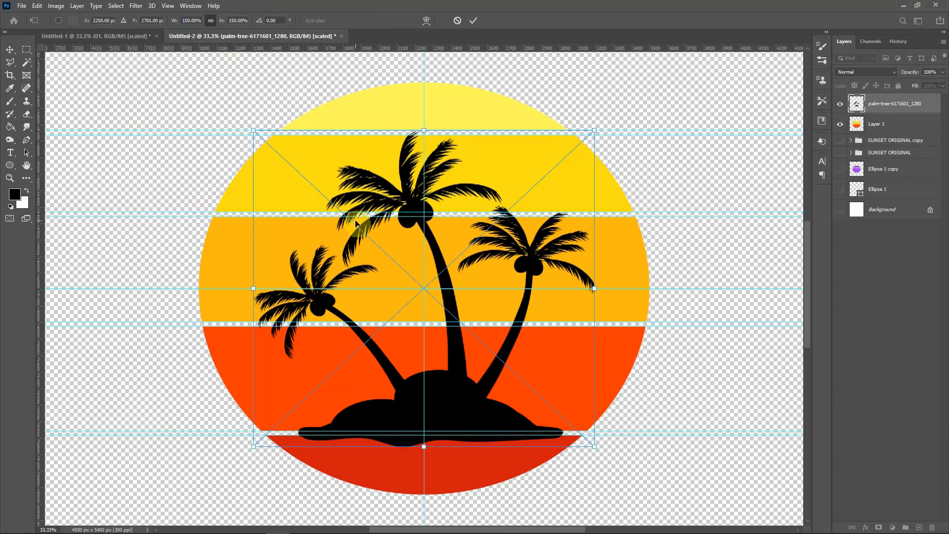
# - Move the palm tree image down over the sun's lower edge and enlarge it to about 160%
pyautogui.moveTo(409, 247); pyautogui.dragTo(405, 298)
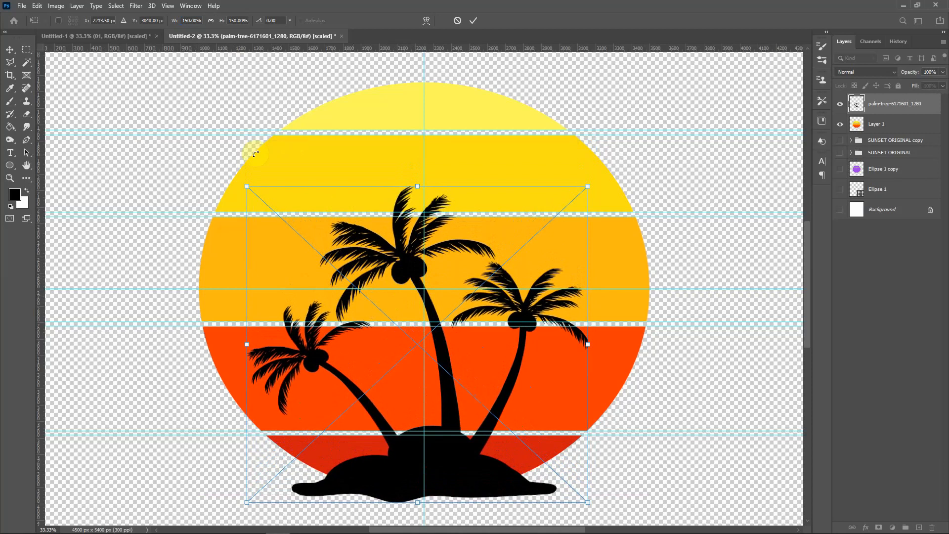
pyautogui.moveTo(247, 186); pyautogui.dragTo(237, 177)
pyautogui.moveTo(584, 177); pyautogui.dragTo(600, 162)
pyautogui.moveTo(237, 163); pyautogui.dragTo(238, 165)
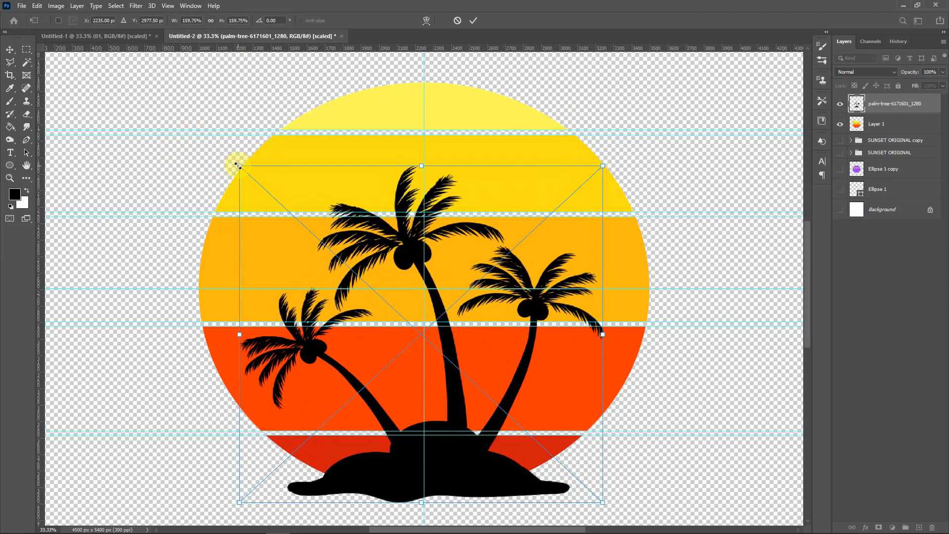
pyautogui.press('Return')
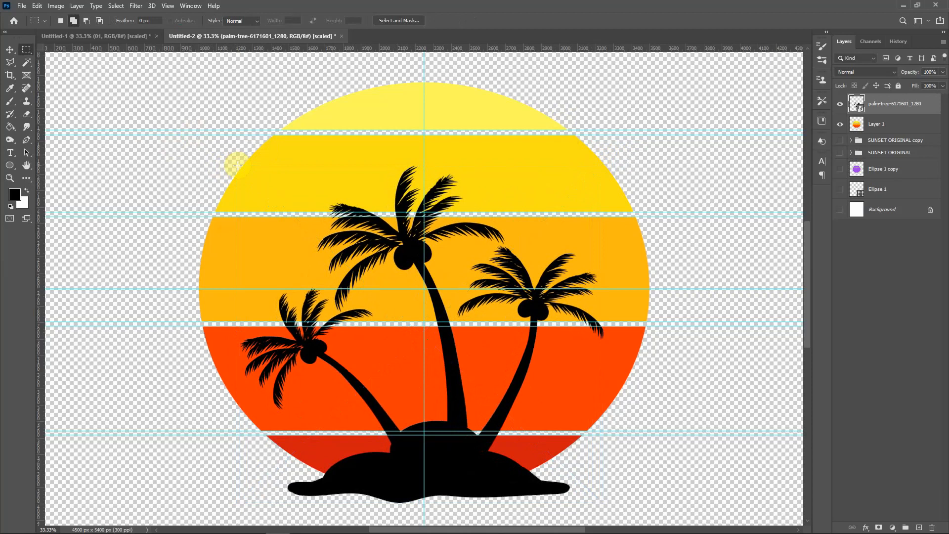
# - Nudge the palm tree layer slightly upward so its island sits over the bottom edge of the sun
pyautogui.click(10, 50)
pyautogui.press('Up')
pyautogui.press('Up')
pyautogui.press('Up')
pyautogui.press('Up')
pyautogui.press('Up')
pyautogui.press('Up')
pyautogui.press('Up')
pyautogui.press('Up')
pyautogui.press('Up')
pyautogui.press('Up')
pyautogui.press('Up')
pyautogui.press('Up')
pyautogui.press('Up')
pyautogui.press('Up')
pyautogui.press('Up')
pyautogui.press('Up')
pyautogui.press('Up')
pyautogui.press('Up')
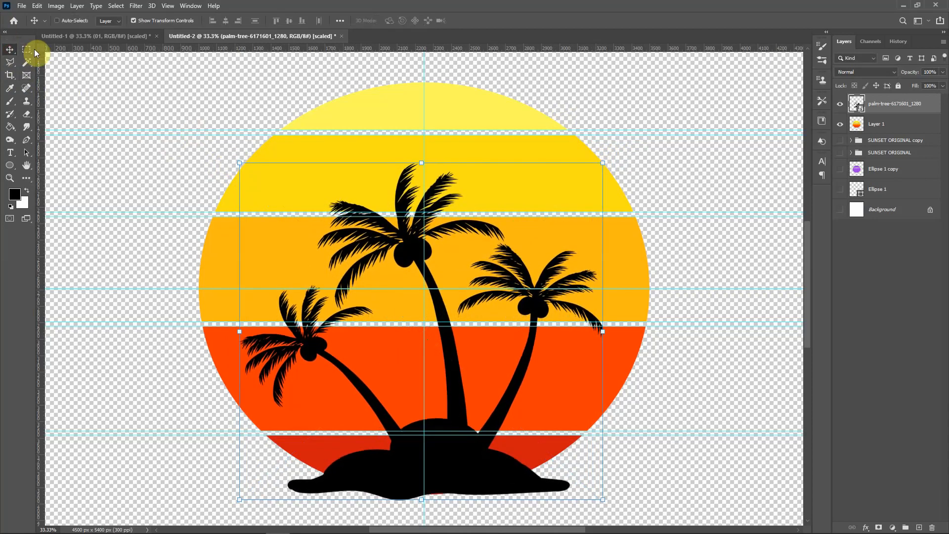
pyautogui.press('Down')
pyautogui.press('Down')
pyautogui.press('Down')
pyautogui.press('Down')
pyautogui.press('Down')
pyautogui.press('Down')
pyautogui.press('Down')
pyautogui.press('Down')
pyautogui.press('Down')
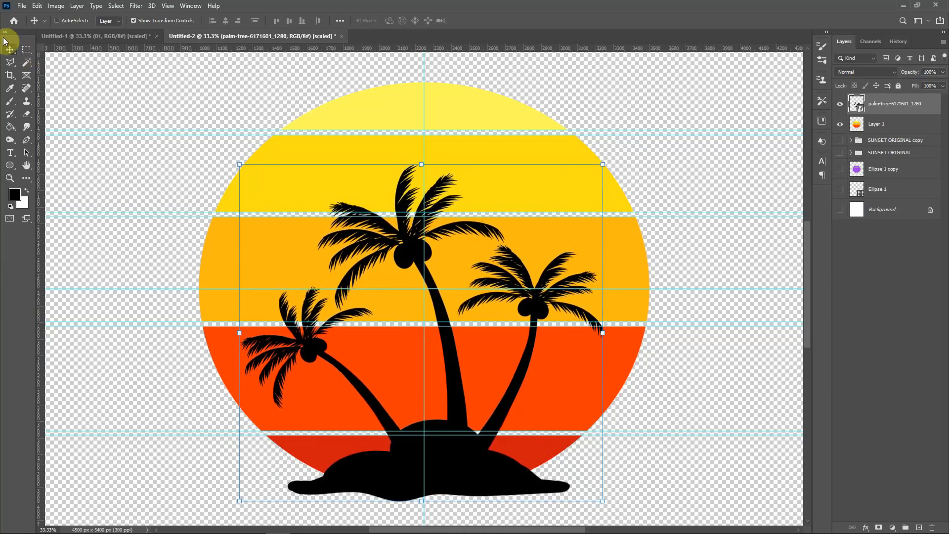
# - Rasterize the palm tree layer and return to the Move tool
pyautogui.press('e')
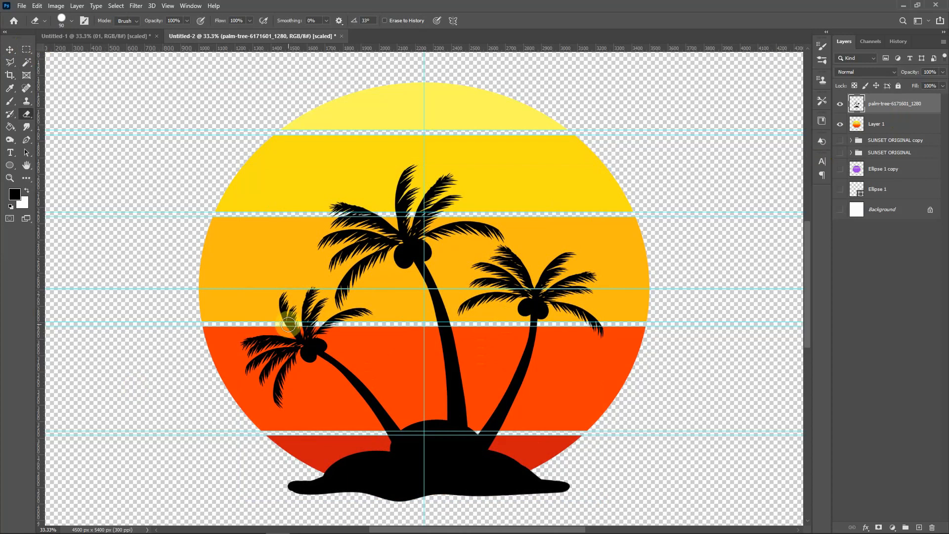
pyautogui.press('v')
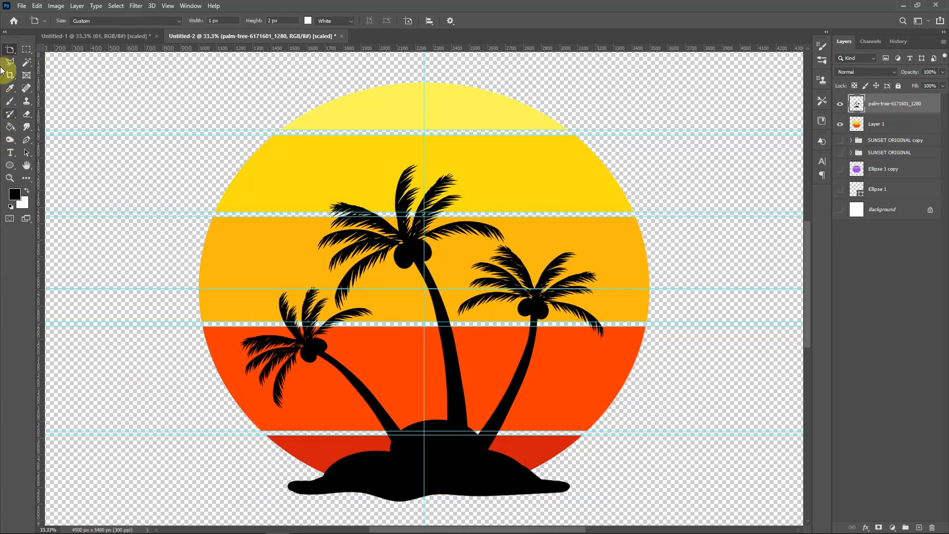
pyautogui.click(9, 54)
pyautogui.click(40, 52)
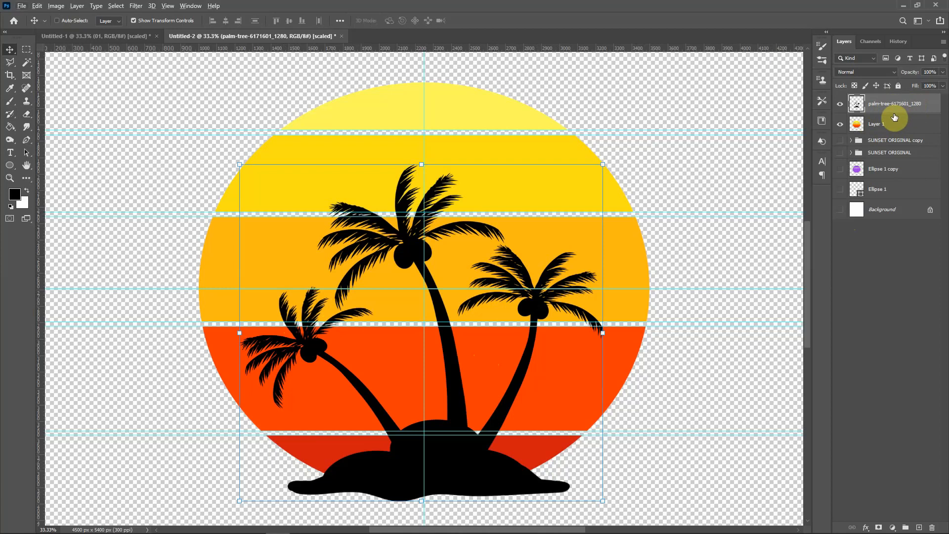
# - Clip the palm tree layer to the merged sunset on Layer 1 with a clipping mask
pyautogui.moveTo(895, 117); pyautogui.dragTo(897, 108)
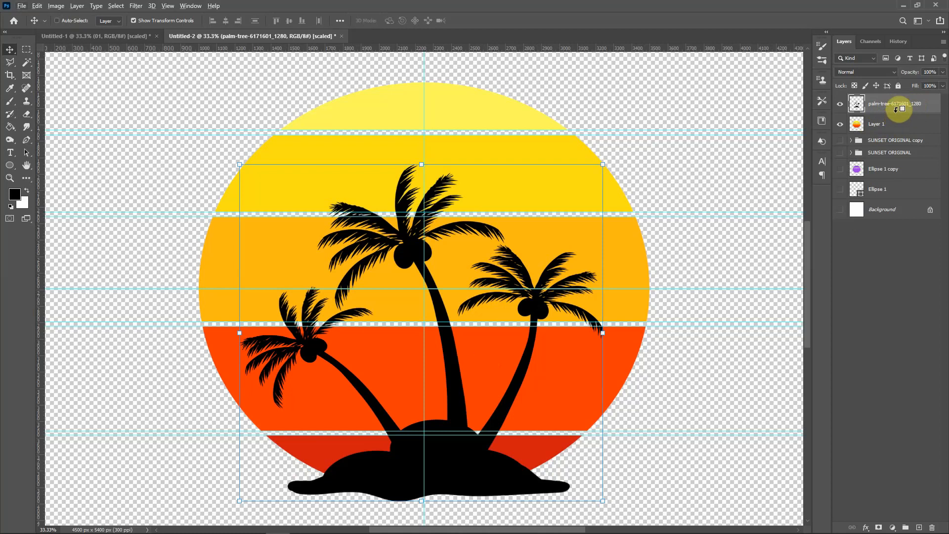
pyautogui.moveTo(897, 109); pyautogui.dragTo(897, 115)
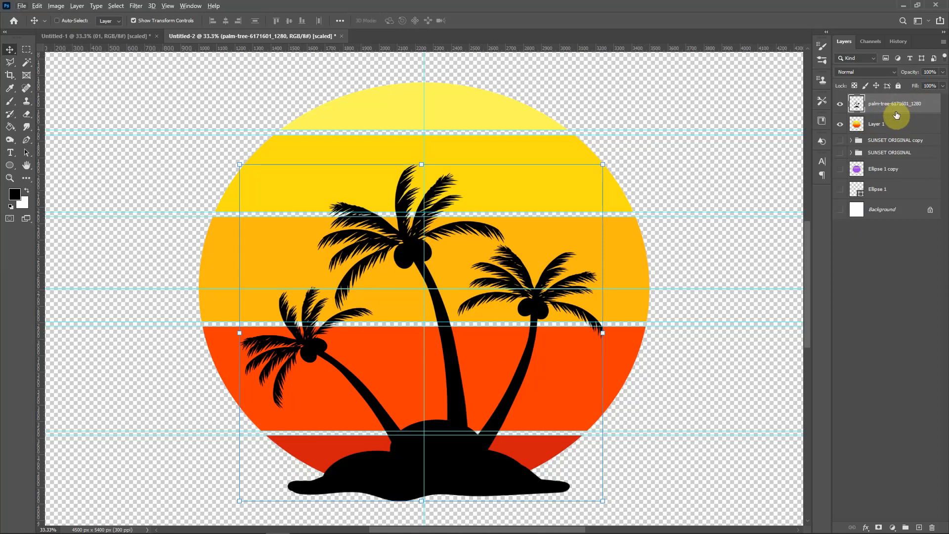
pyautogui.moveTo(897, 115); pyautogui.dragTo(898, 113)
pyautogui.keyDown('alt'); pyautogui.click(897, 113); pyautogui.keyUp('alt')
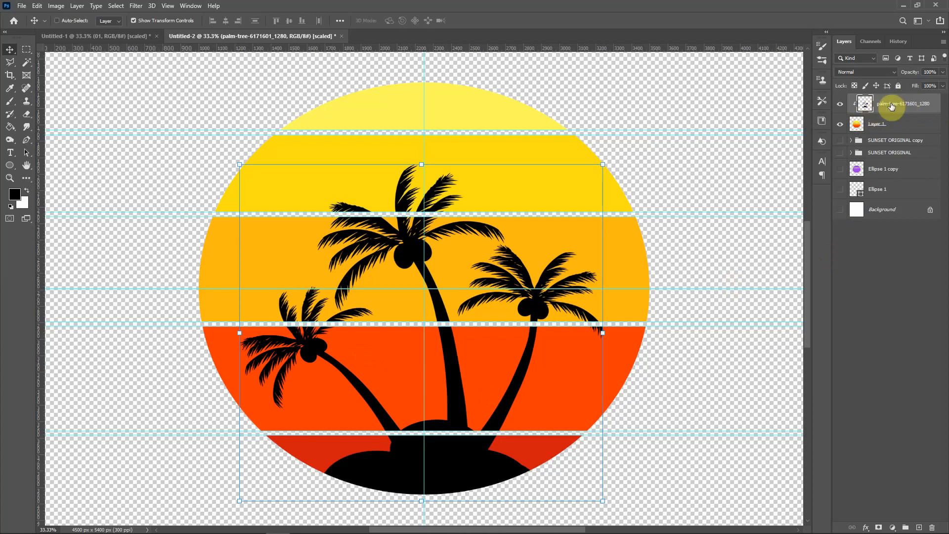
# - Stamp the visible sunset and palm trees into a new merged layer, hiding the palm tree layer and Layer 1
pyautogui.press('ctrl')
pyautogui.hotkey('ctrl', 'shift', 'alt', 'e')
pyautogui.click(840, 124)
pyautogui.click(840, 144)
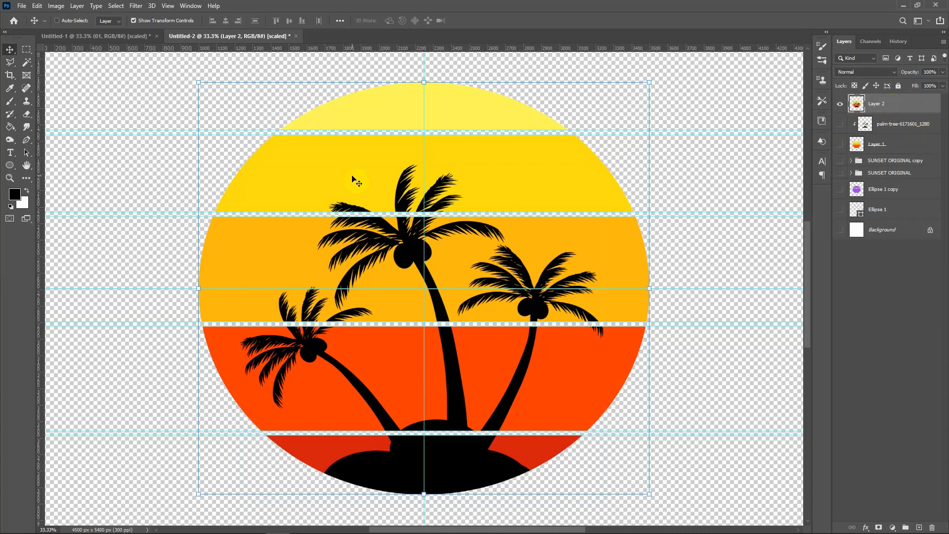
# - Select the black palm tree silhouette on the merged layer with Color Range, adjusting the Fuzziness
pyautogui.hotkey('shift', 'v')
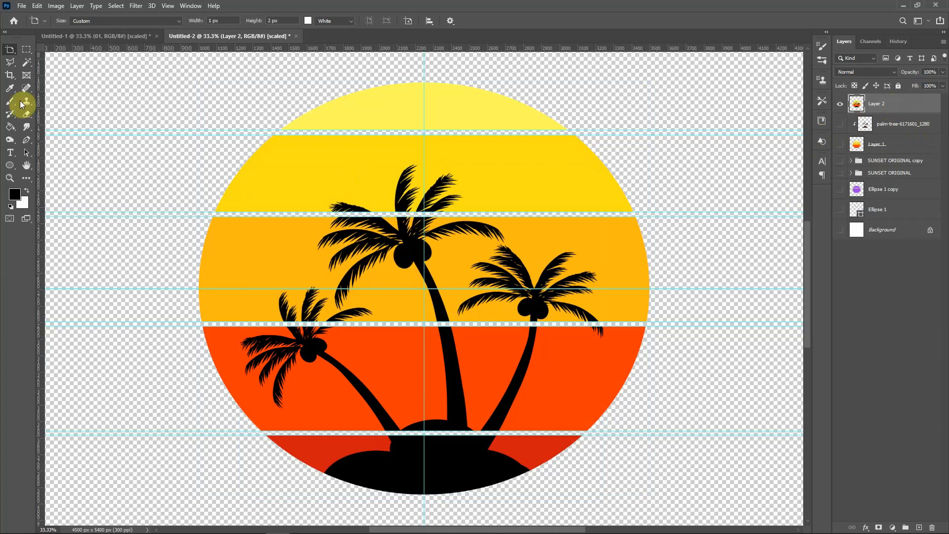
pyautogui.click(119, 6)
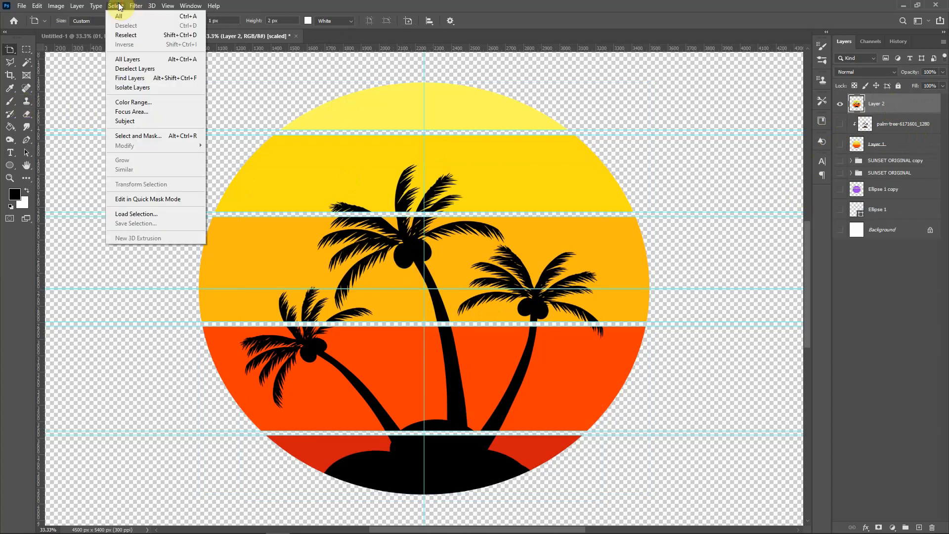
pyautogui.click(139, 102)
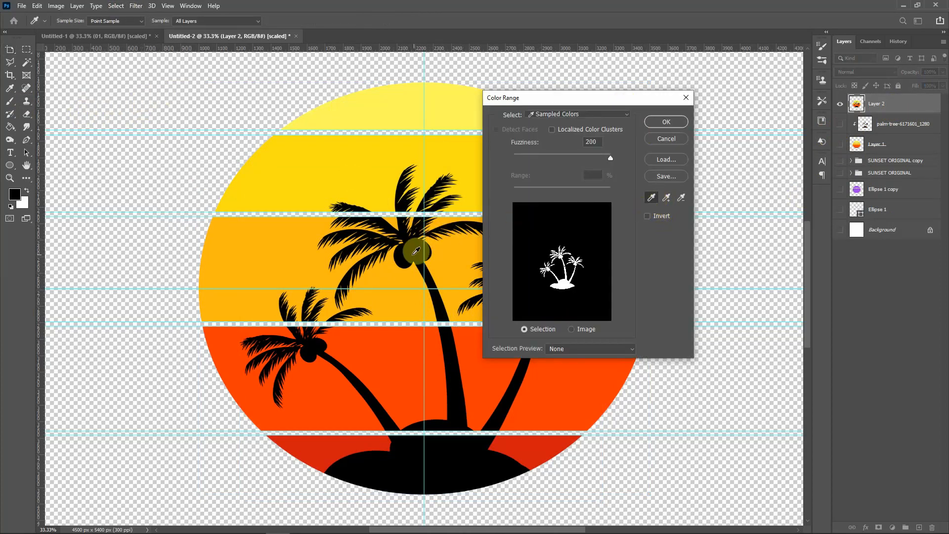
pyautogui.moveTo(610, 158); pyautogui.dragTo(573, 165)
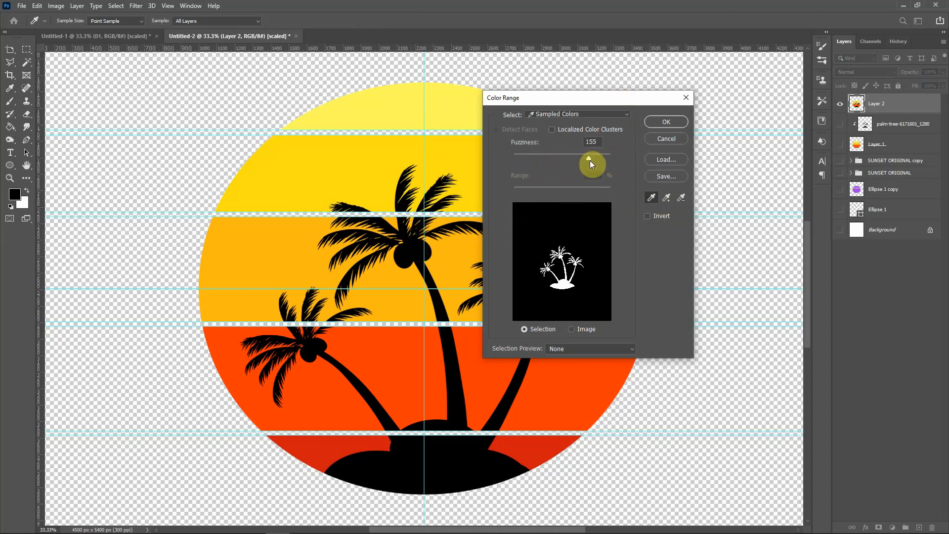
pyautogui.moveTo(557, 159); pyautogui.dragTo(547, 160)
pyautogui.moveTo(623, 165); pyautogui.dragTo(626, 166)
pyautogui.click(662, 123)
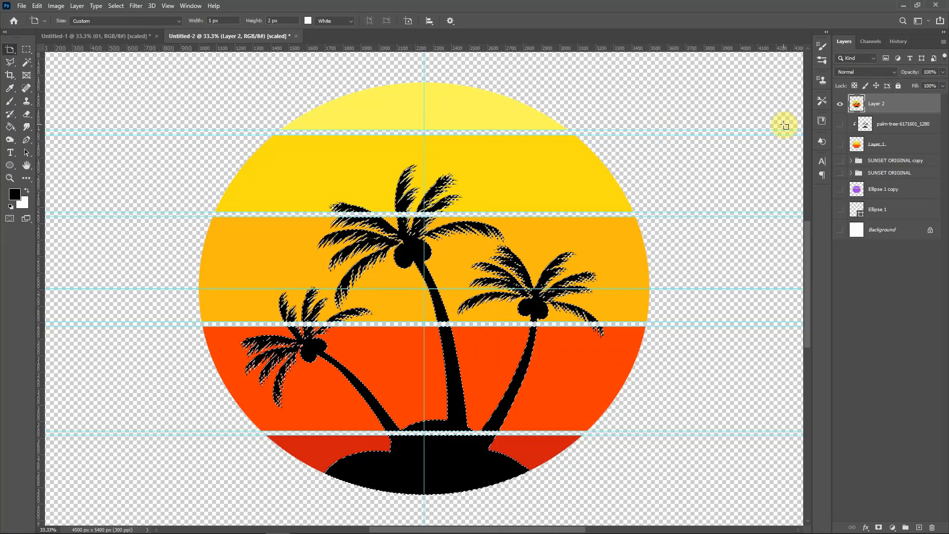
# - Delete the selected black palm silhouette from the merged layer and clear the selection
pyautogui.press('v')
pyautogui.press('Delete')
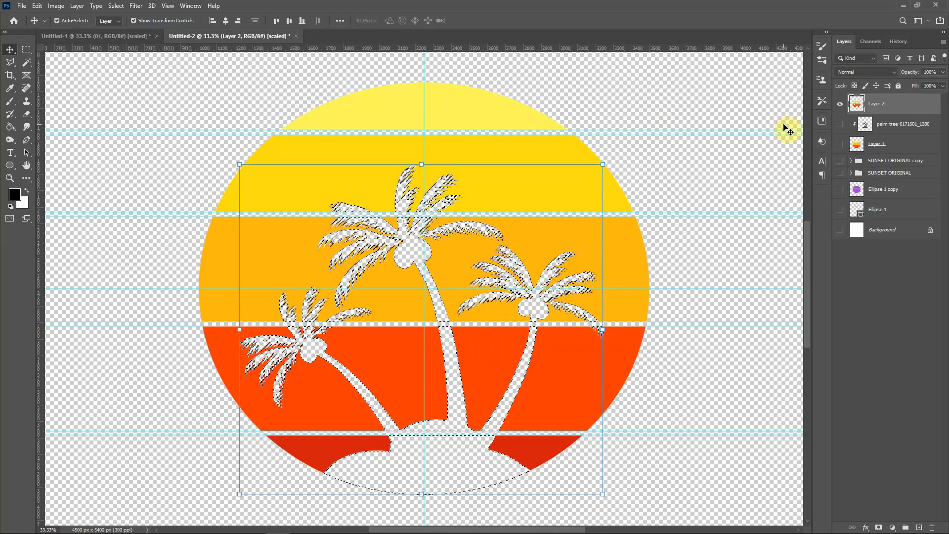
pyautogui.hotkey('ctrl', 'd')
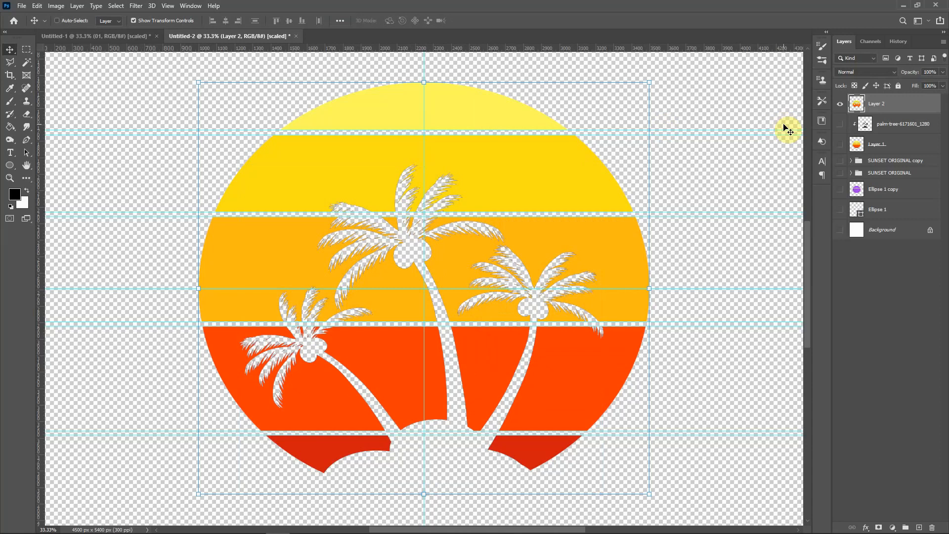
pyautogui.hotkey('shift', 'v')
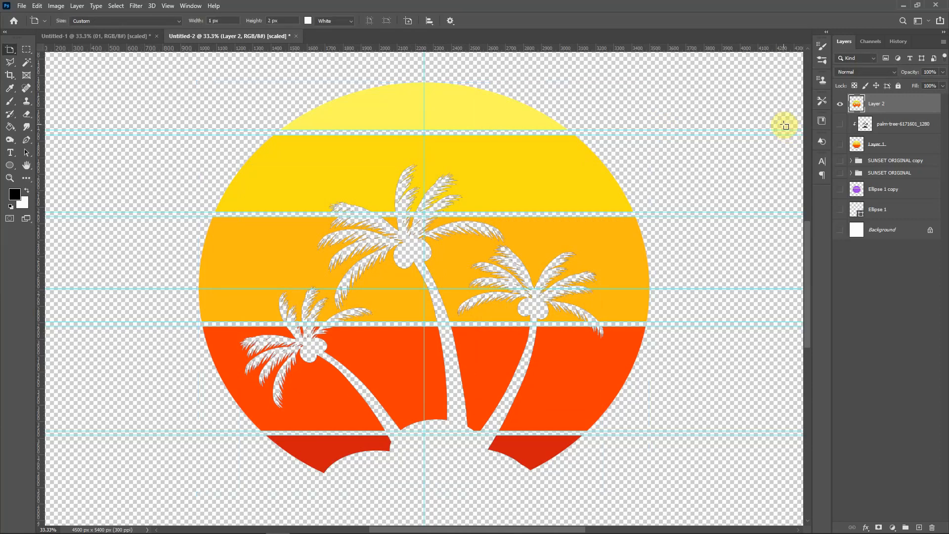
# - Show and unlock the Background layer, and fill it with the black foreground color
pyautogui.click(841, 230)
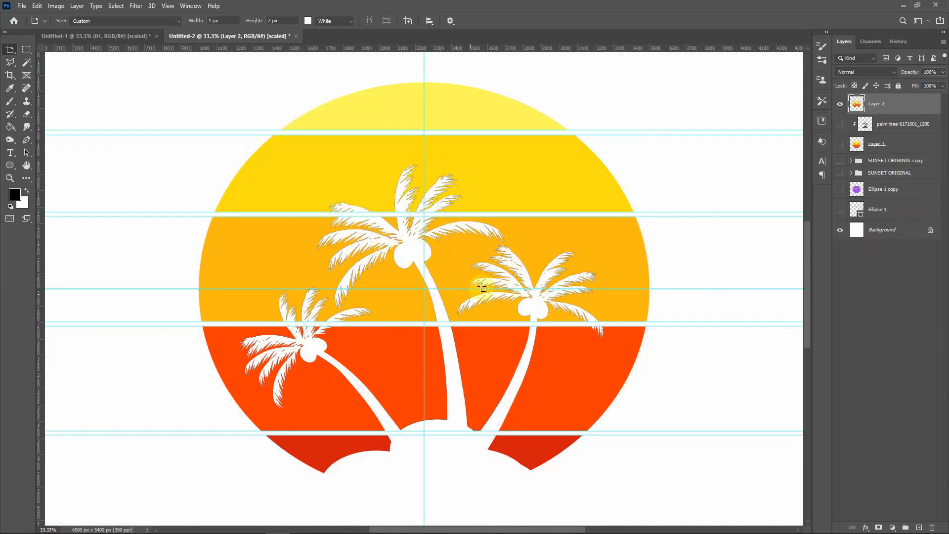
pyautogui.click(930, 234)
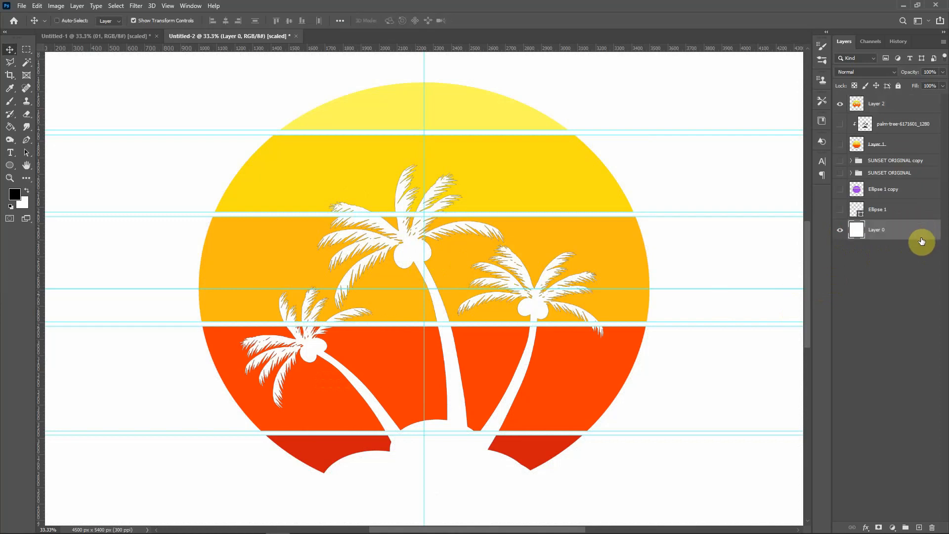
pyautogui.hotkey('alt', 'BackSpace')
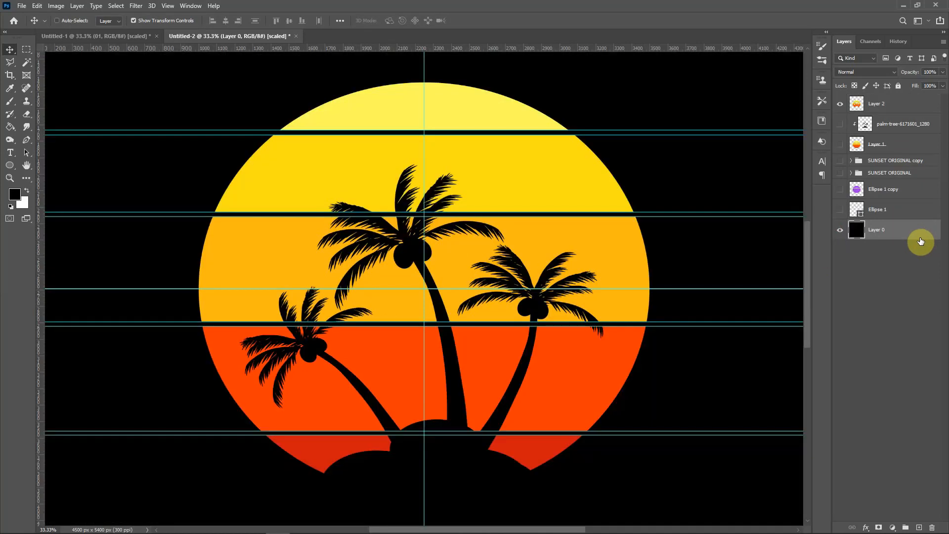
# - Hide the guides, Layer 2 and the black Layer 0, and show the SUNSET ORIGINAL group with its layers expanded
pyautogui.press('ctrl')
pyautogui.hotkey('ctrl', ';')
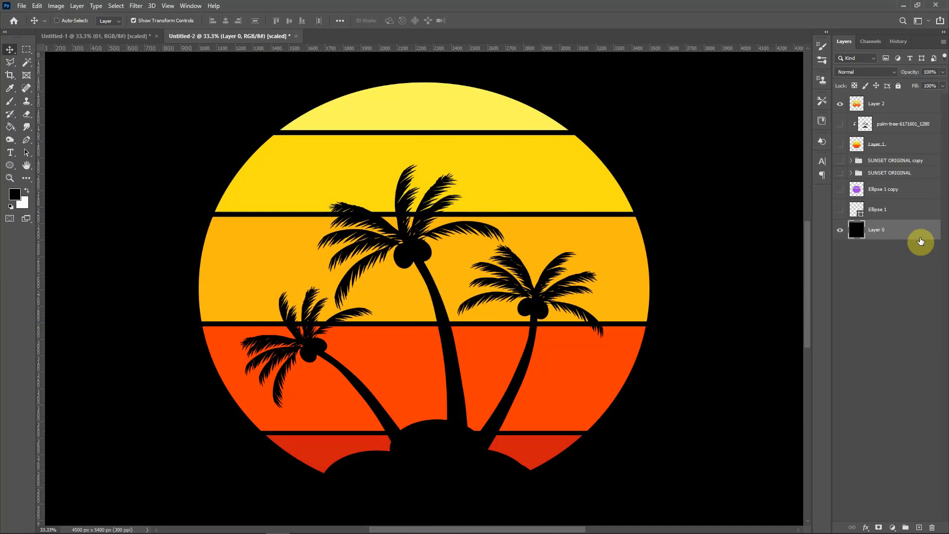
pyautogui.click(840, 104)
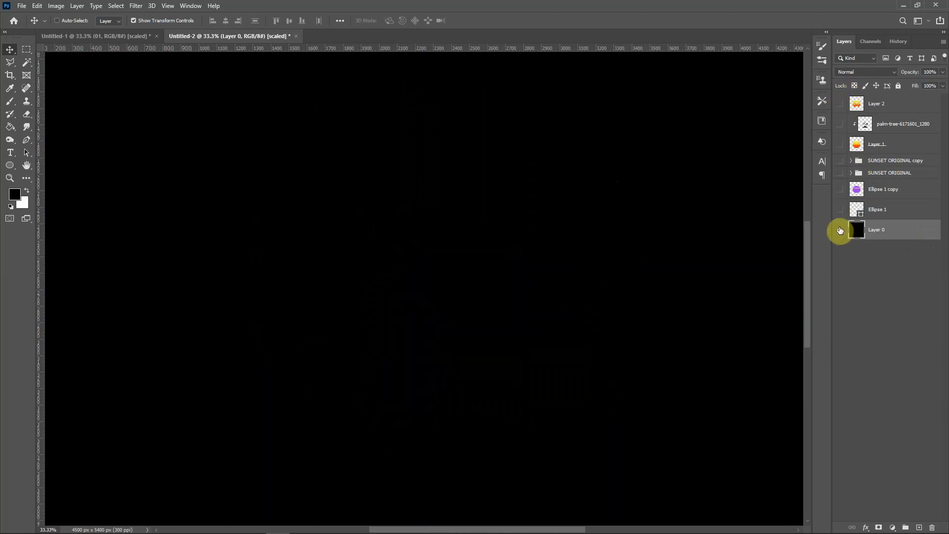
pyautogui.click(840, 230)
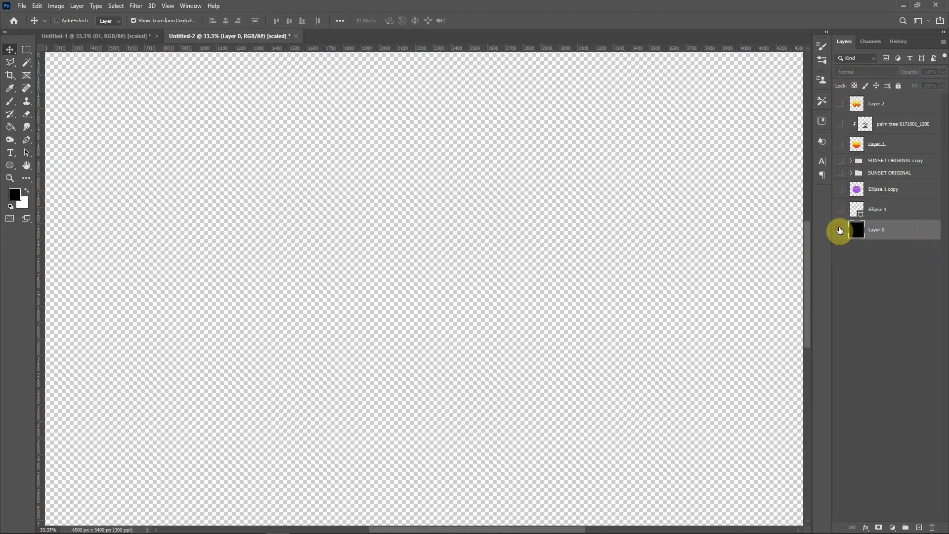
pyautogui.click(840, 173)
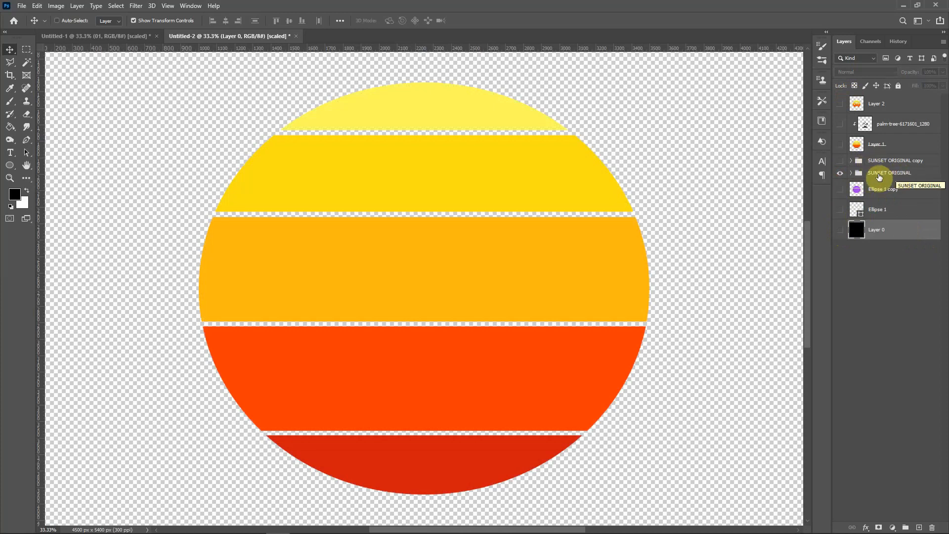
pyautogui.click(851, 173)
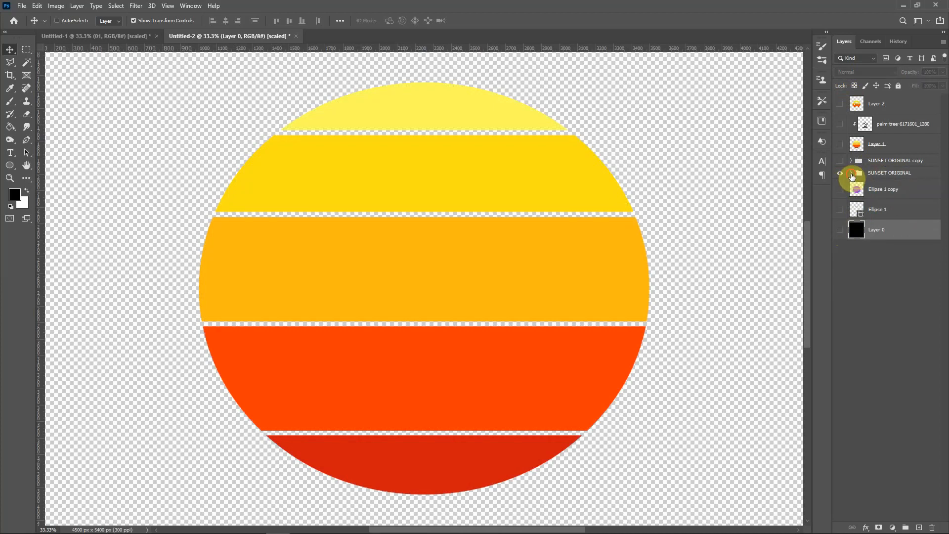
# - Try out several red and brown Color Overlay colors on the top sunset stripe, layer 01, and discard the changes
pyautogui.doubleClick(896, 213)
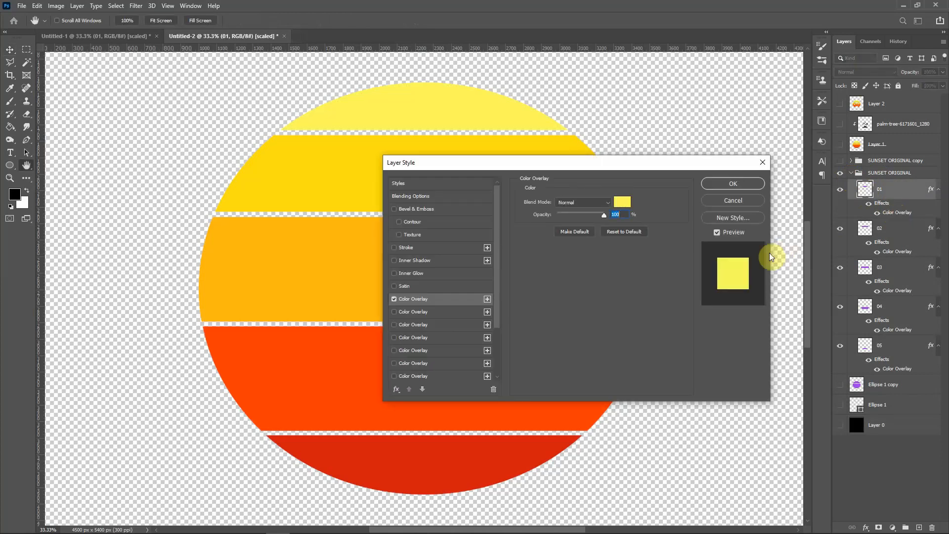
pyautogui.click(622, 202)
pyautogui.moveTo(782, 399); pyautogui.dragTo(782, 418)
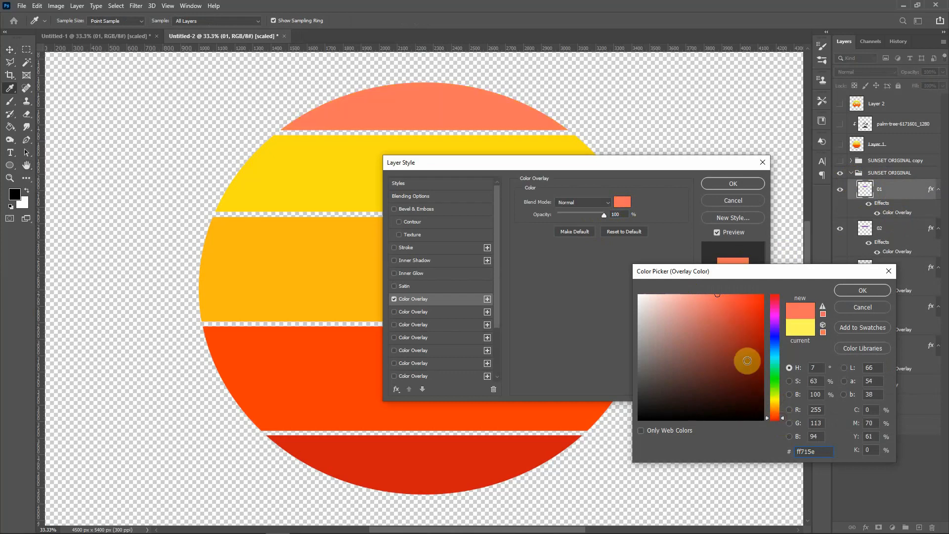
pyautogui.click(753, 332)
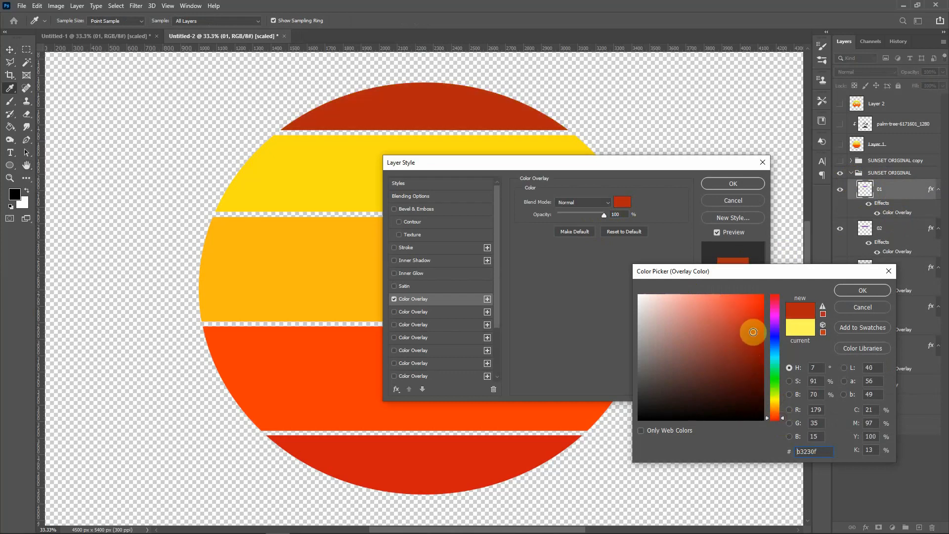
pyautogui.click(687, 332)
pyautogui.click(731, 310)
pyautogui.click(693, 324)
pyautogui.click(745, 370)
pyautogui.click(716, 347)
pyautogui.click(715, 346)
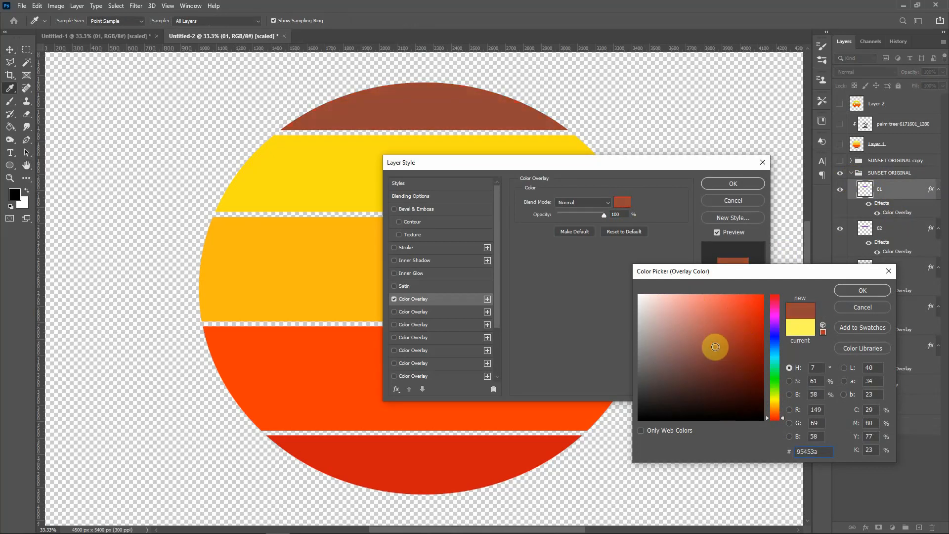
pyautogui.click(864, 307)
pyautogui.click(741, 200)
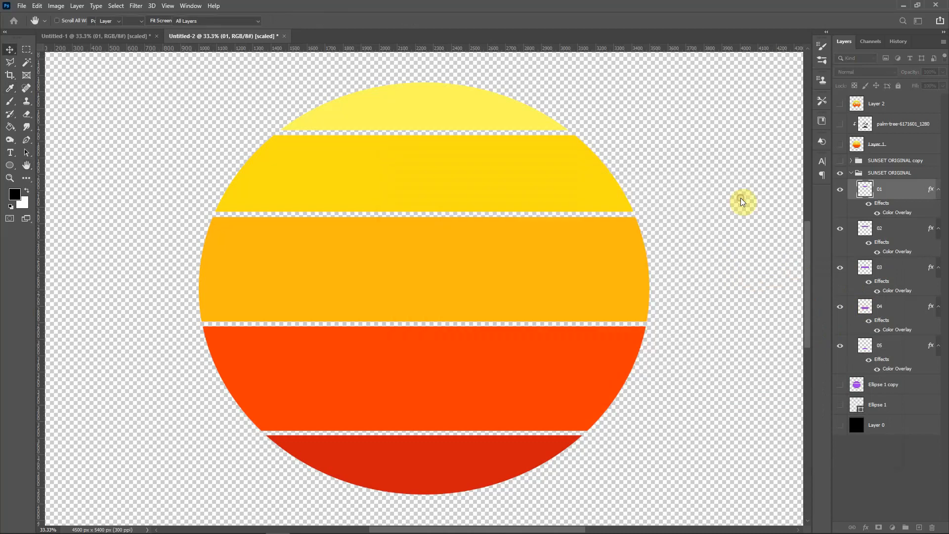